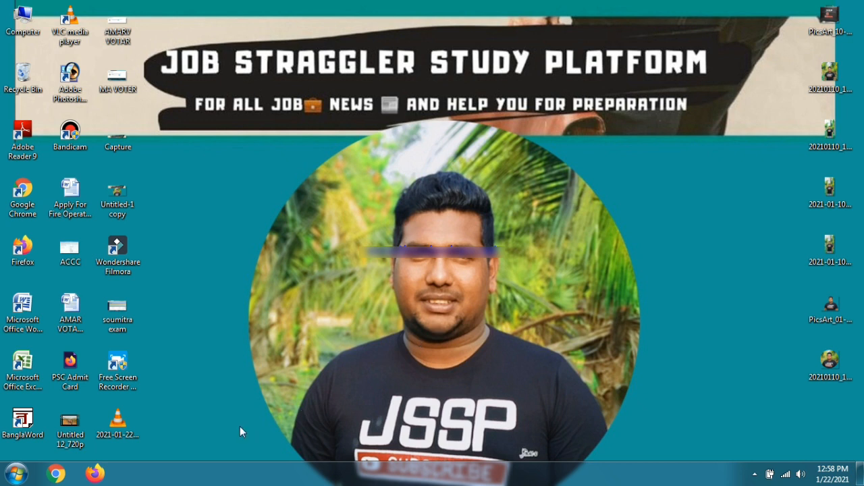
Step: Launch Firefox from the taskbar so it opens on the Google homepage
{"action": "left_click", "coordinate": [95, 474]}
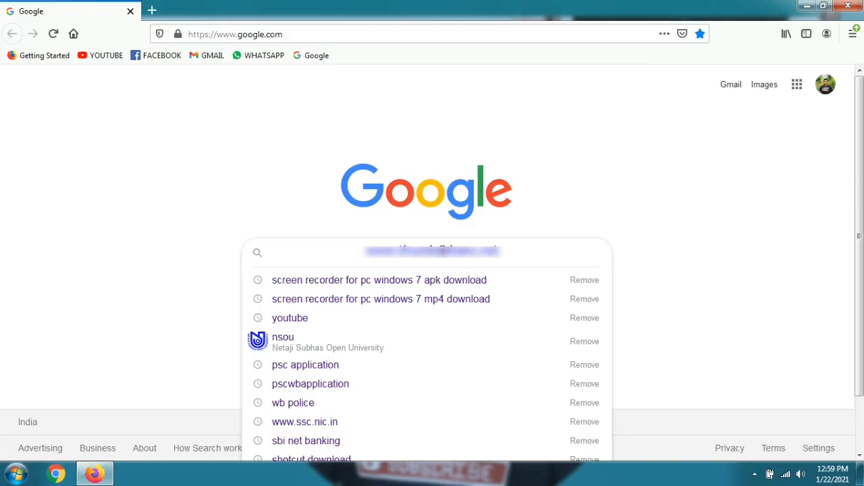
Step: Search Google for 'wb police' and open the West Bengal Police official site (wbpolice.gov.in)
{"action": "type", "text": "wb"}
{"action": "key", "text": "Down"}
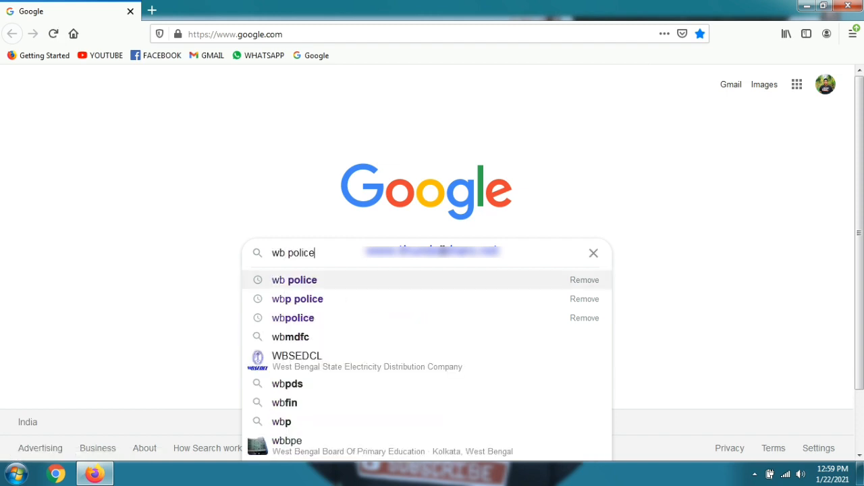
{"action": "key", "text": "Return"}
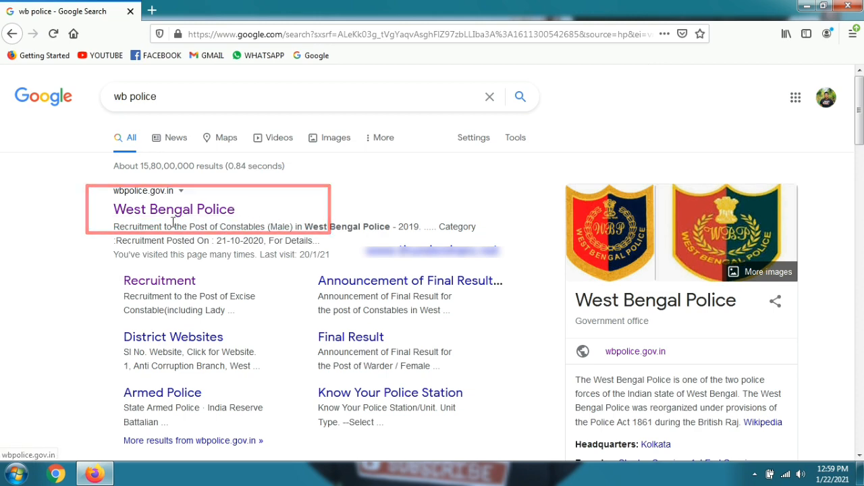
{"action": "left_click", "coordinate": [196, 210]}
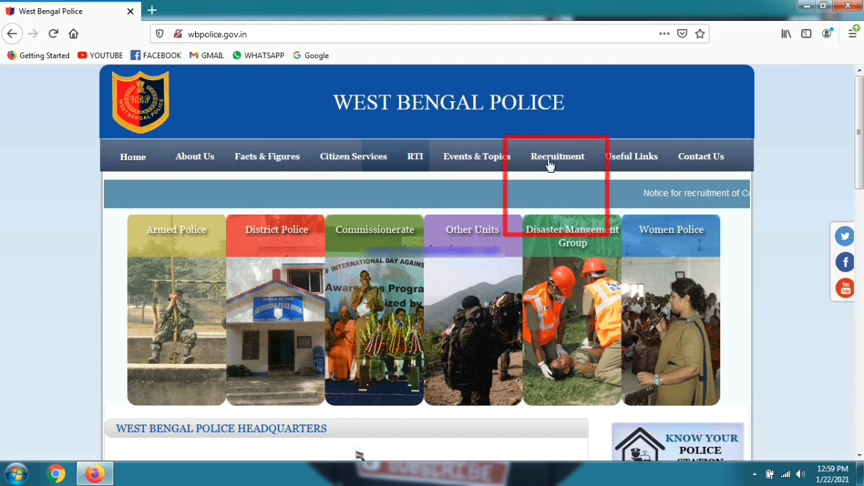
Step: Open the Constable and Lady Constable 2020 recruitment notice and its online application form portal
{"action": "mouse_move", "coordinate": [555, 168]}
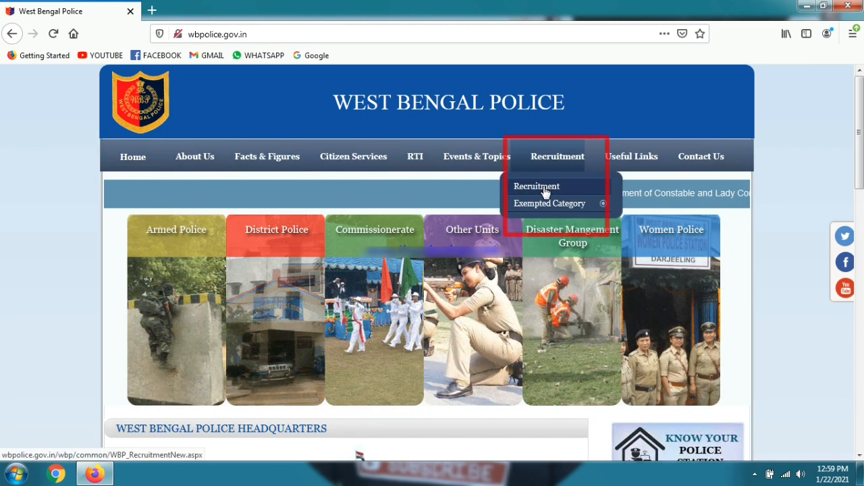
{"action": "left_click", "coordinate": [546, 189]}
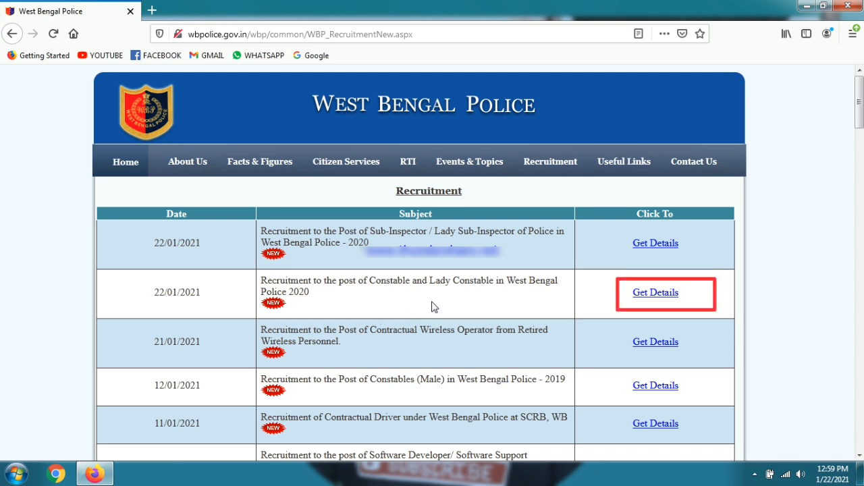
{"action": "left_click", "coordinate": [637, 294]}
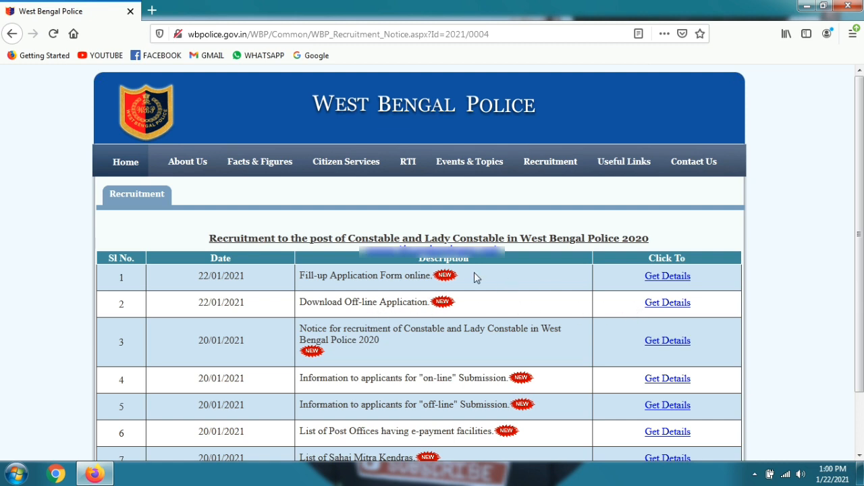
{"action": "left_click", "coordinate": [641, 277]}
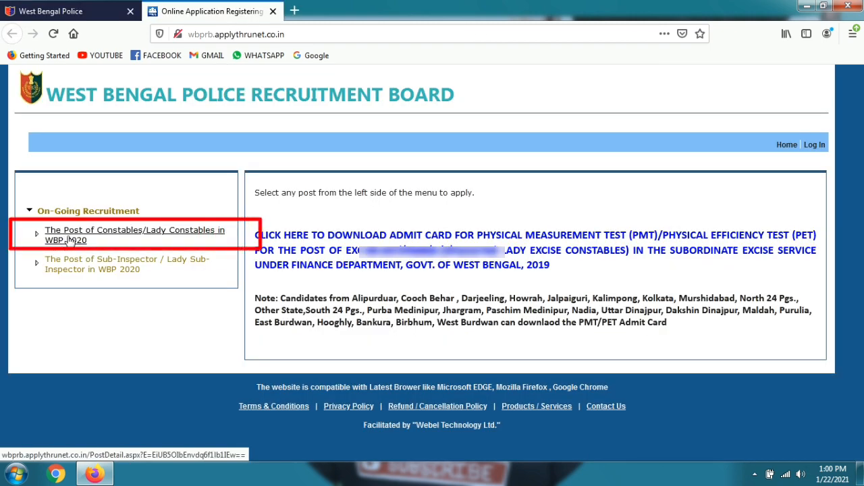
Step: Open 'The Post of Constables/Lady Constables in WBP 2020' details and choose Apply Online
{"action": "left_click", "coordinate": [68, 242]}
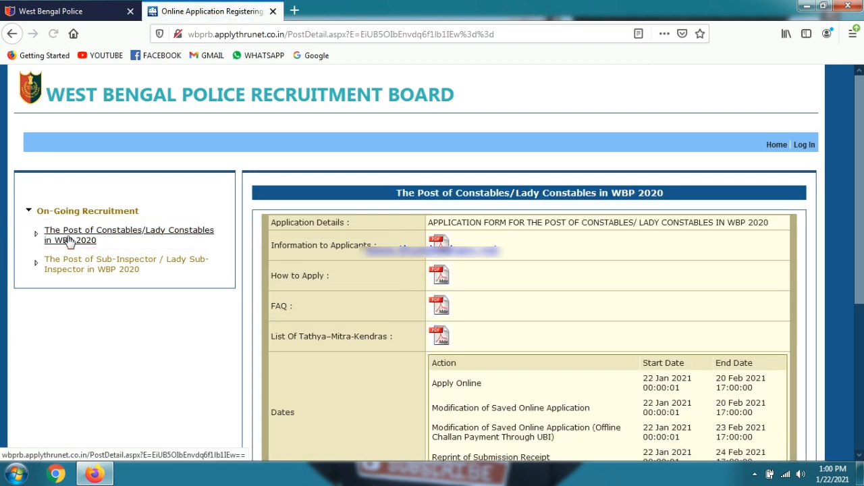
{"action": "scroll", "coordinate": [447, 282], "scroll_direction": "down", "scroll_amount": 4}
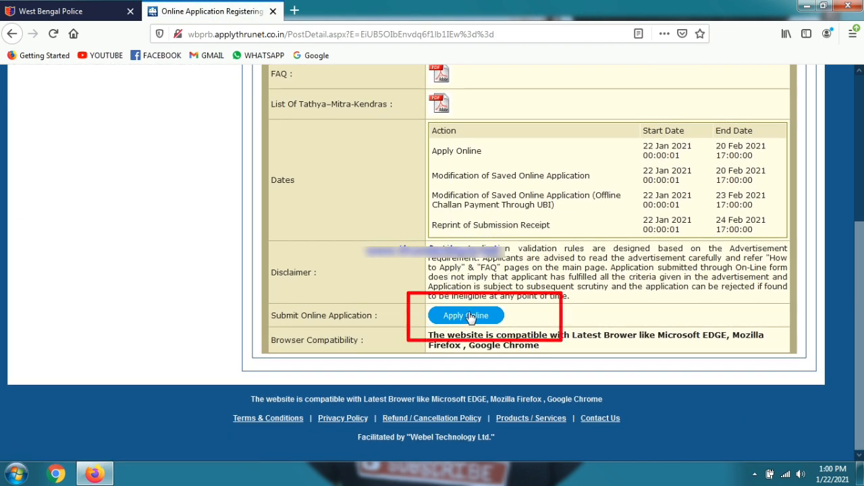
{"action": "left_click", "coordinate": [465, 316]}
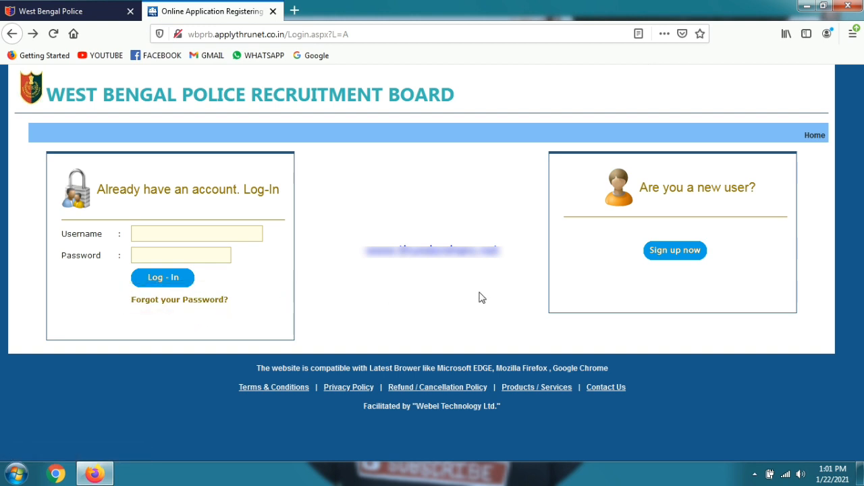
Step: Sign up a new applicant account with the applicant's name and a generated password, then dismiss the success alert
{"action": "left_click", "coordinate": [687, 258]}
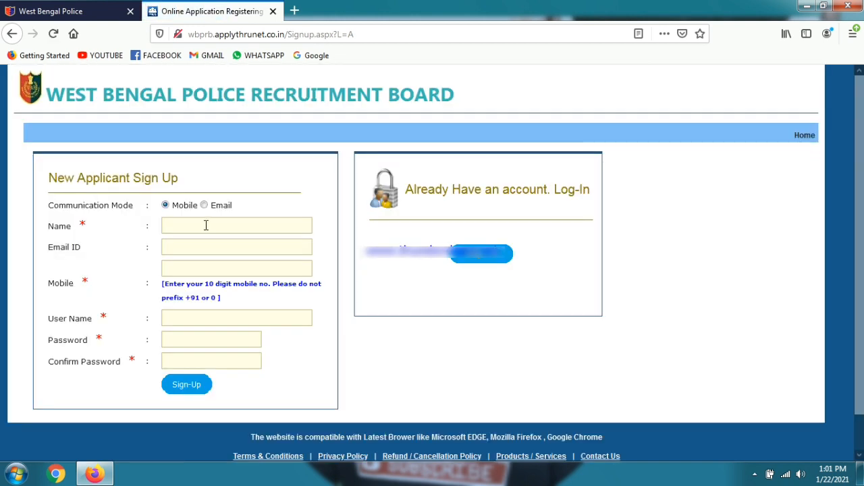
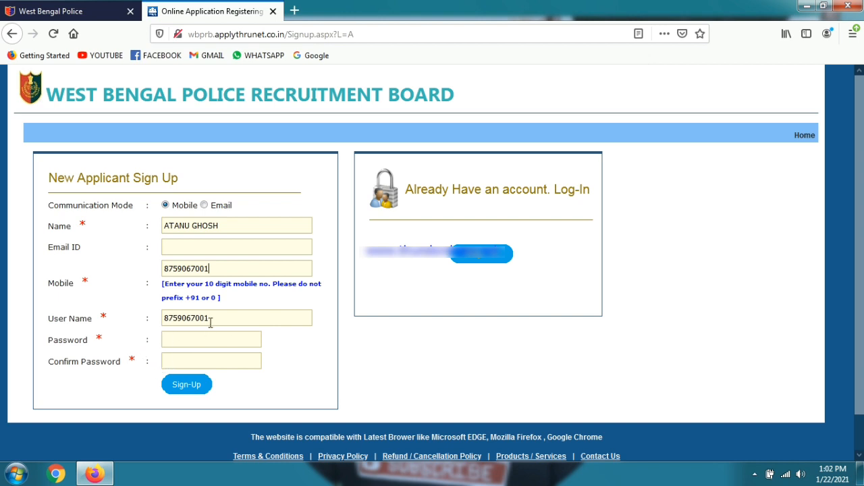
{"action": "left_click", "coordinate": [182, 339]}
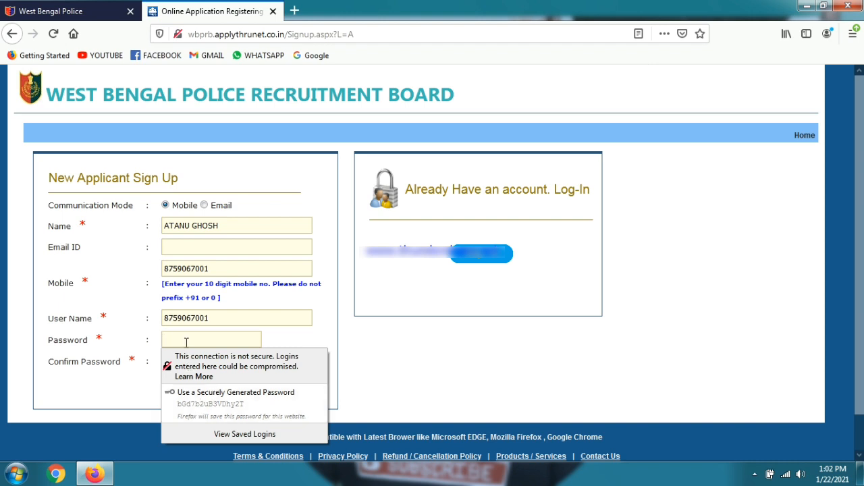
{"action": "left_click", "coordinate": [202, 392]}
{"action": "left_click", "coordinate": [203, 359]}
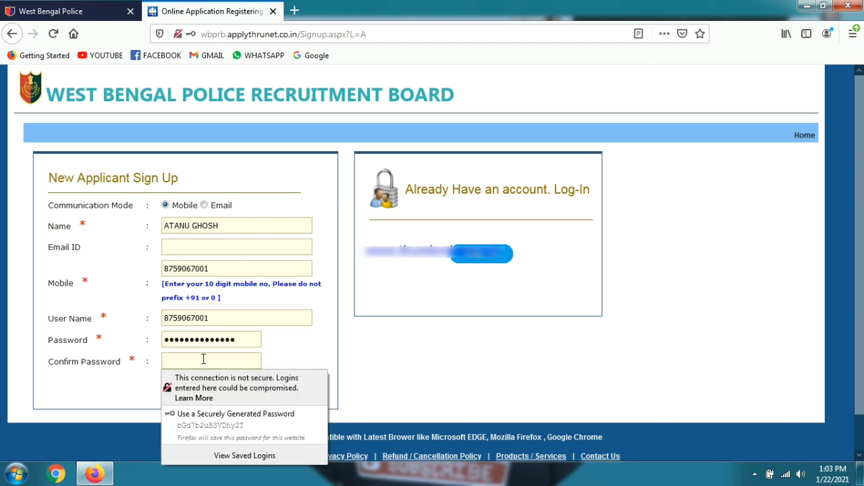
{"action": "left_click", "coordinate": [235, 414]}
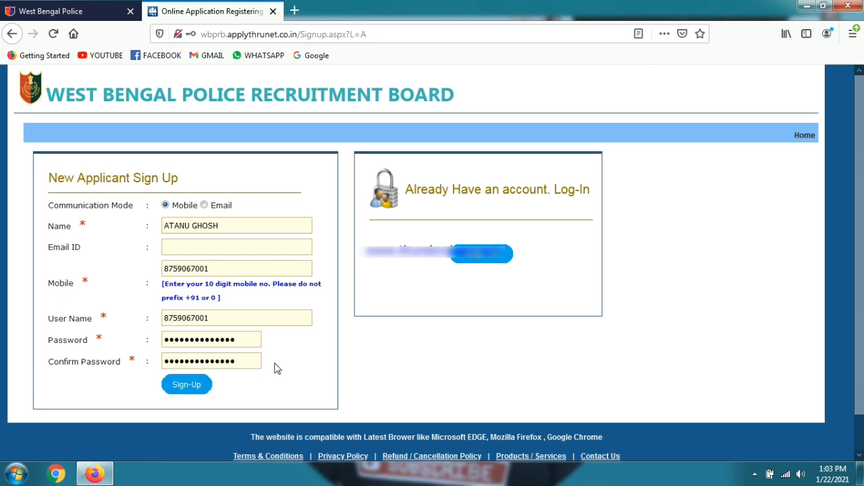
{"action": "left_click", "coordinate": [181, 385]}
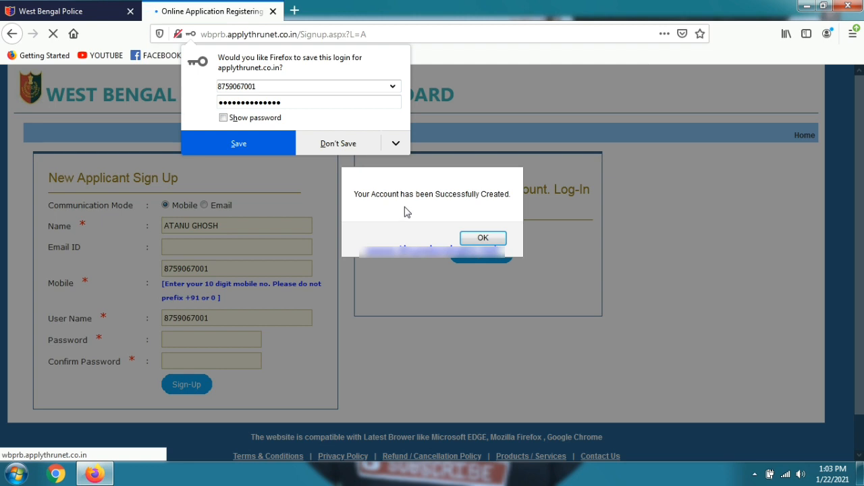
{"action": "left_click", "coordinate": [472, 236]}
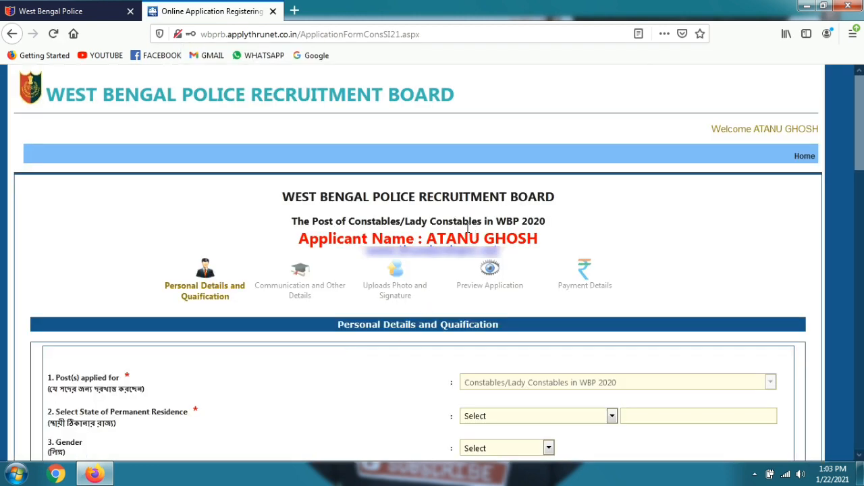
Step: Set permanent residence to West Bengal, gender to Male and marital status to Un-Married
{"action": "scroll", "coordinate": [422, 226], "scroll_direction": "down", "scroll_amount": 2}
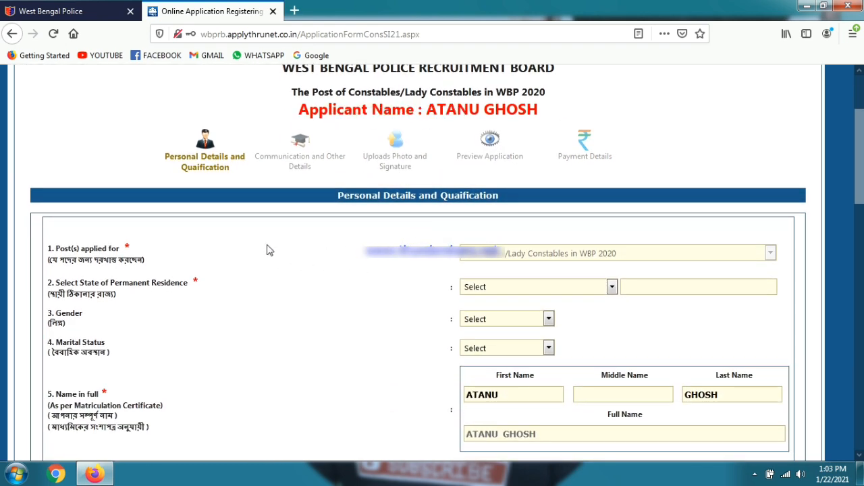
{"action": "scroll", "coordinate": [268, 250], "scroll_direction": "down", "scroll_amount": 2}
{"action": "left_click", "coordinate": [582, 120]}
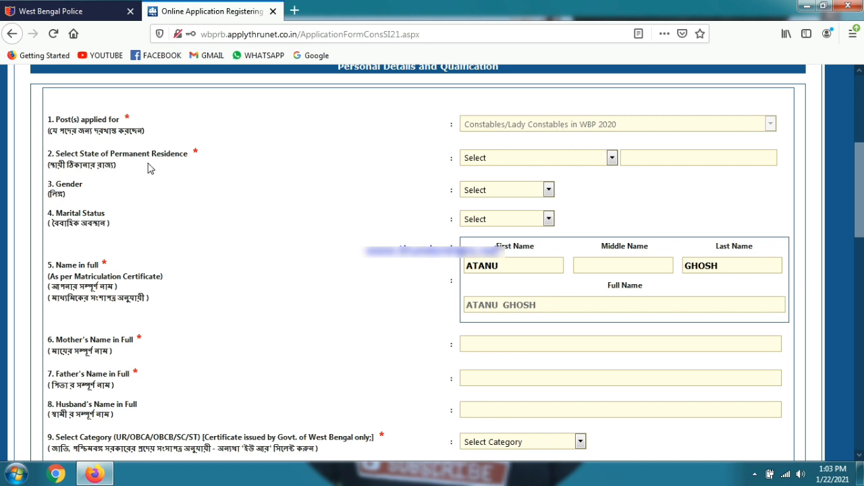
{"action": "left_click", "coordinate": [544, 158]}
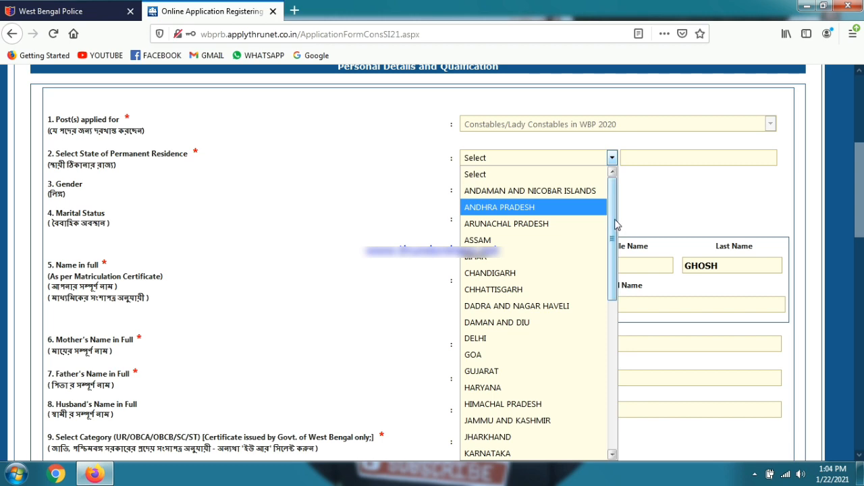
{"action": "left_click_drag", "start_coordinate": [614, 226], "coordinate": [613, 389]}
{"action": "left_click", "coordinate": [521, 453]}
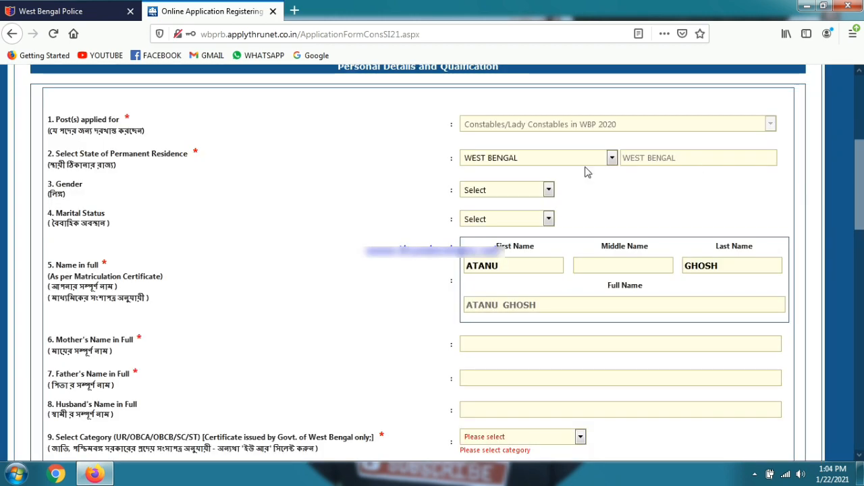
{"action": "left_click", "coordinate": [501, 190]}
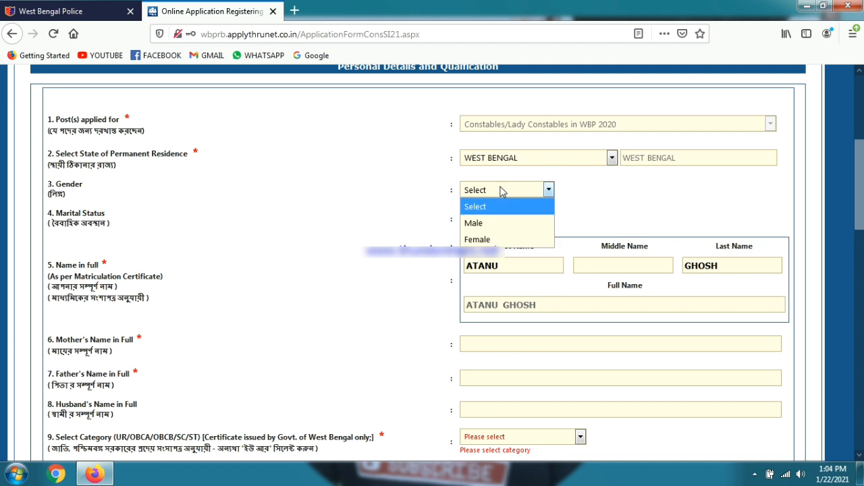
{"action": "left_click", "coordinate": [487, 223]}
{"action": "left_click", "coordinate": [486, 222]}
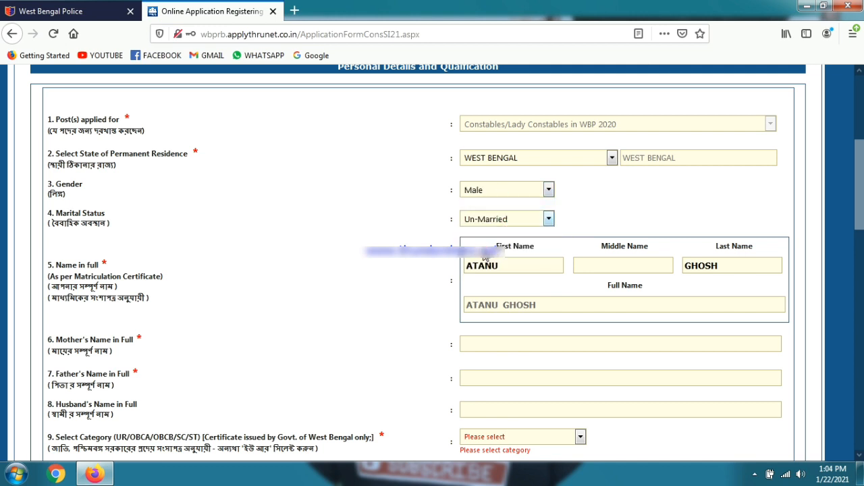
{"action": "left_click", "coordinate": [484, 254]}
Step: Enter the mother's and father's full names
{"action": "scroll", "coordinate": [439, 316], "scroll_direction": "down", "scroll_amount": 2}
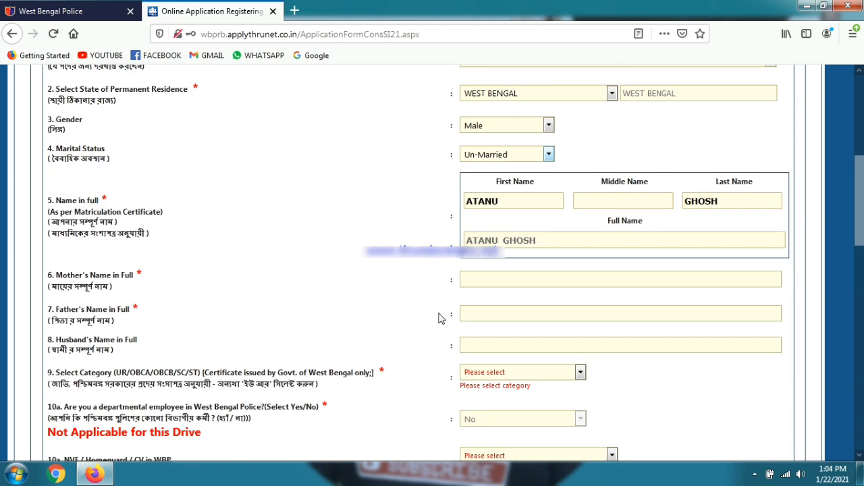
{"action": "left_click", "coordinate": [534, 279]}
{"action": "left_click", "coordinate": [513, 310]}
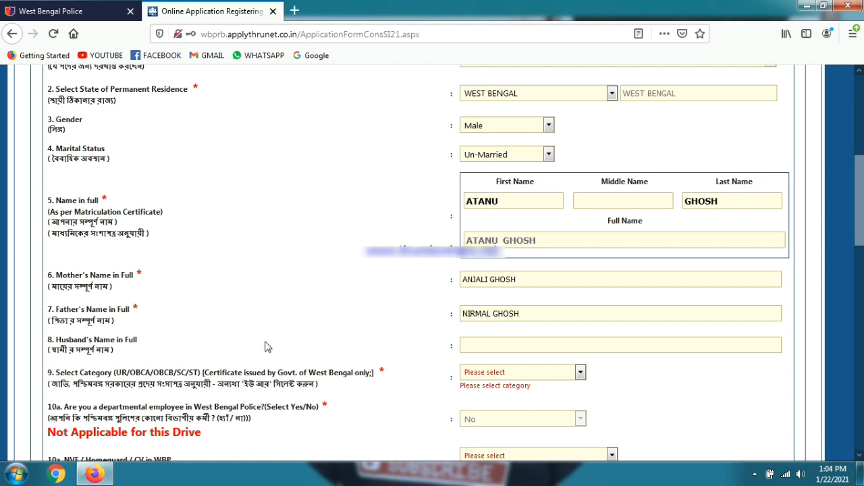
{"action": "left_click", "coordinate": [519, 375]}
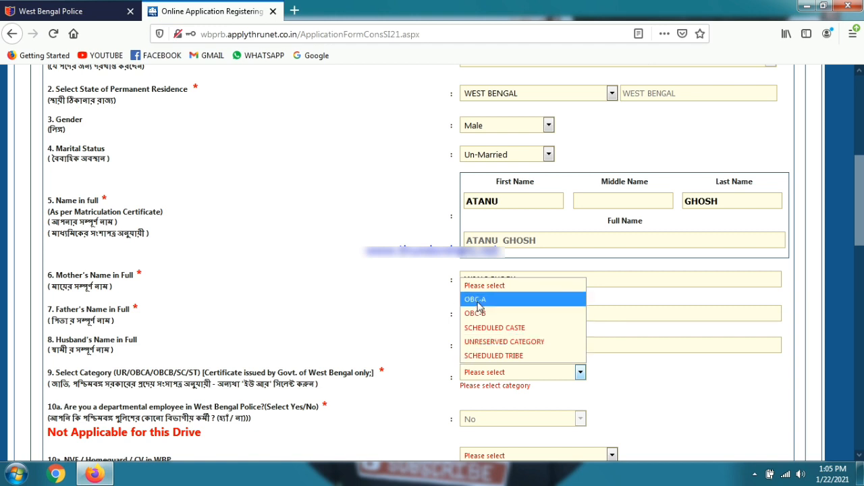
{"action": "left_click", "coordinate": [499, 342]}
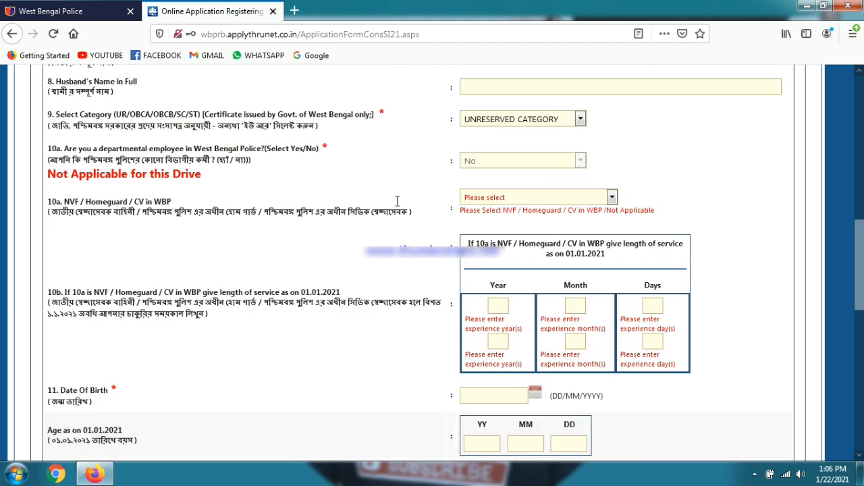
{"action": "left_click", "coordinate": [478, 197]}
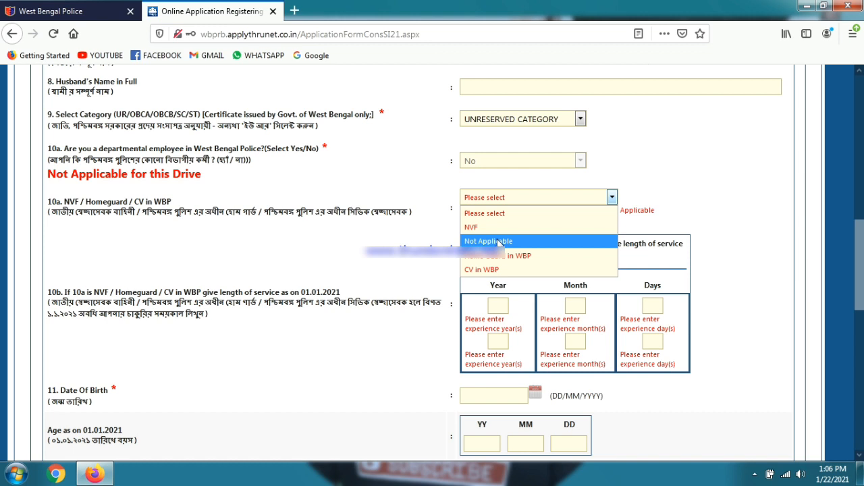
{"action": "left_click", "coordinate": [498, 241]}
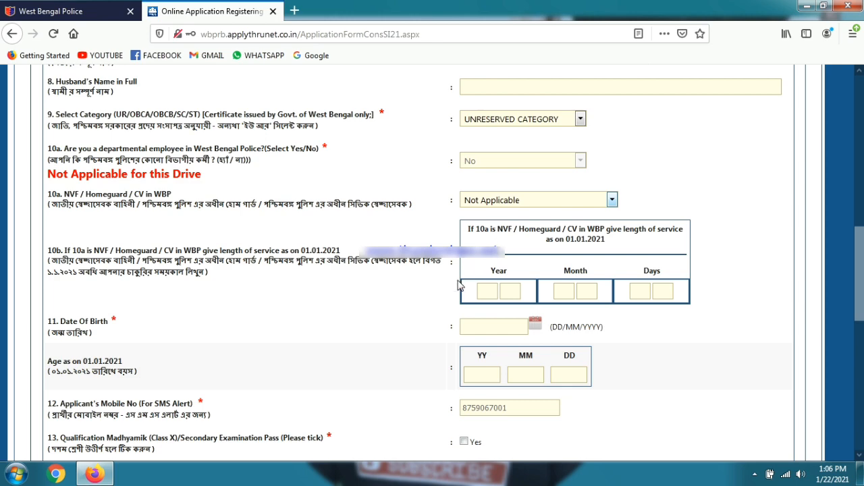
{"action": "scroll", "coordinate": [458, 285], "scroll_direction": "down", "scroll_amount": 2}
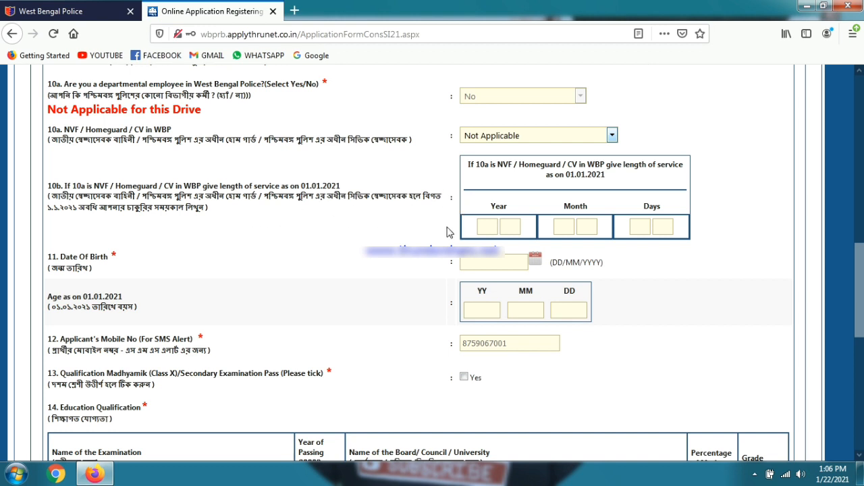
{"action": "scroll", "coordinate": [377, 232], "scroll_direction": "down", "scroll_amount": 4}
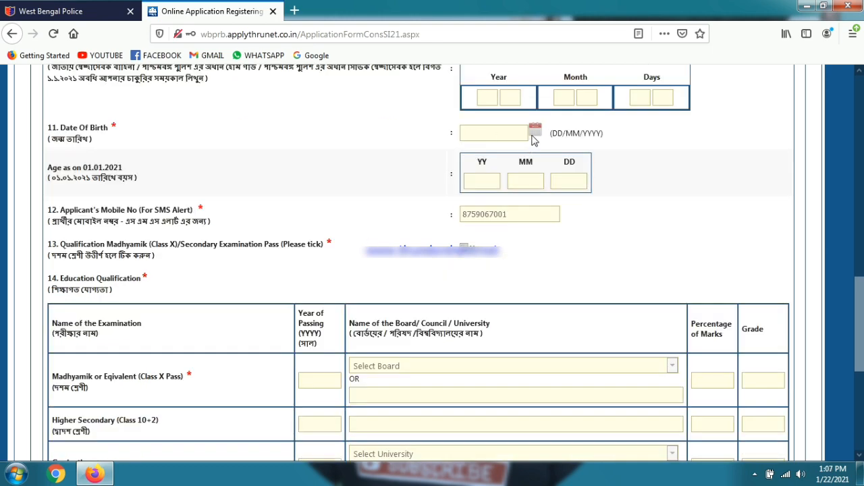
{"action": "left_click", "coordinate": [535, 133]}
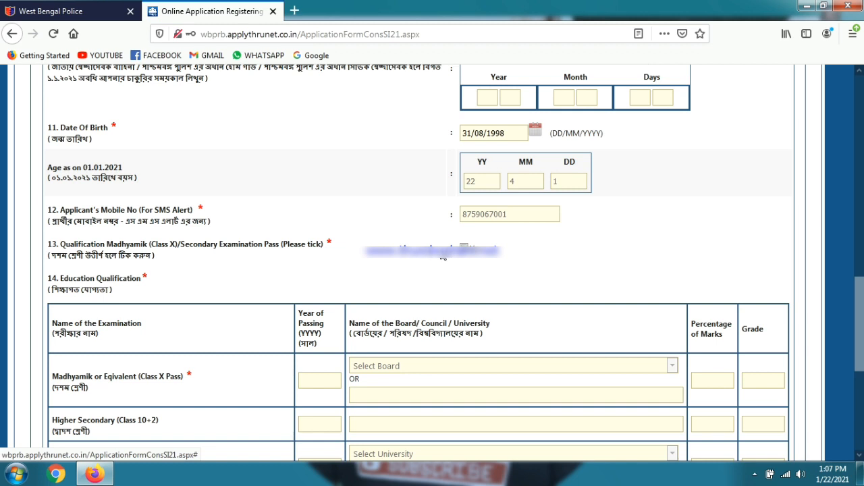
{"action": "left_click", "coordinate": [464, 247]}
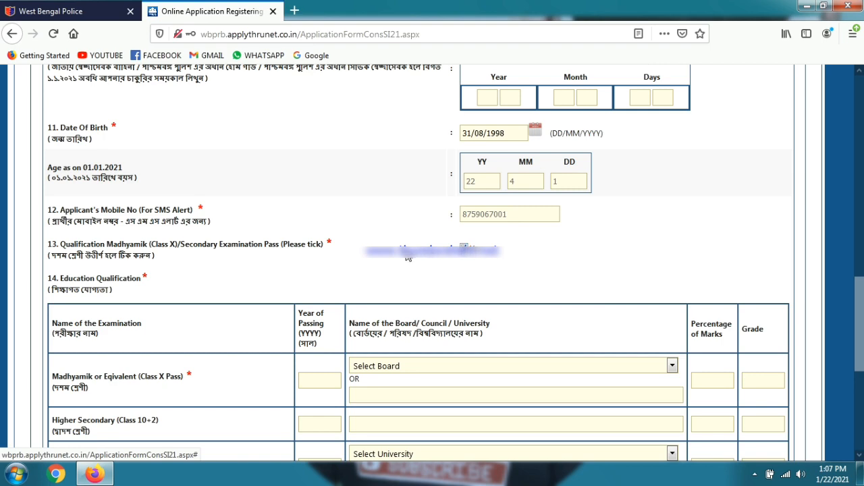
{"action": "scroll", "coordinate": [405, 254], "scroll_direction": "down", "scroll_amount": 5}
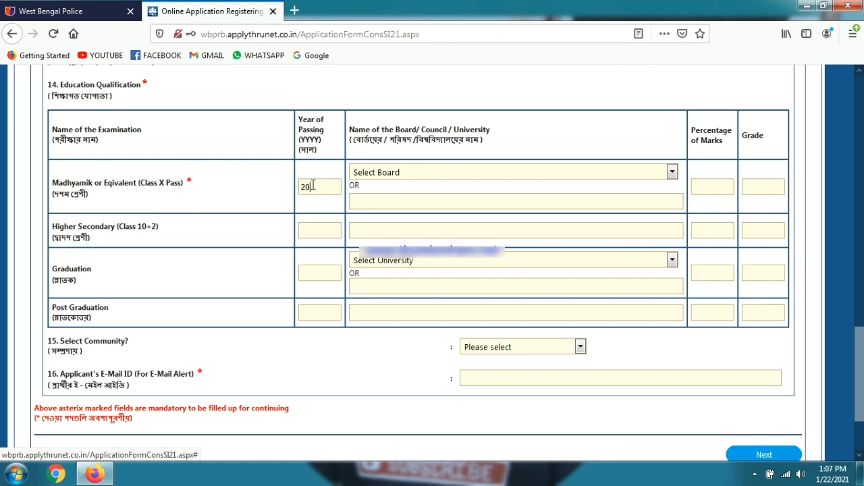
Step: Fill the education table: WBBSE Class X 2013 (54%), HS 2015 (77.4%), Graduation 2020 (63%)
{"action": "left_click", "coordinate": [432, 173]}
{"action": "scroll", "coordinate": [517, 423], "scroll_direction": "down", "scroll_amount": 5}
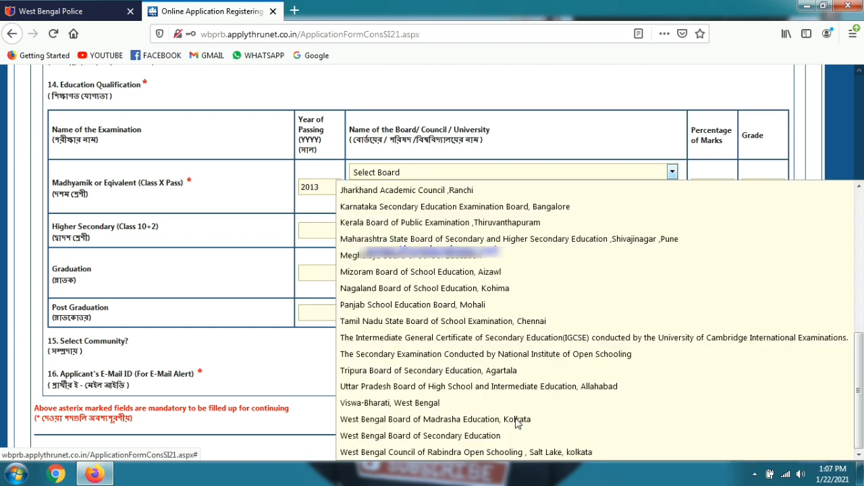
{"action": "left_click", "coordinate": [473, 439]}
{"action": "left_click", "coordinate": [309, 229]}
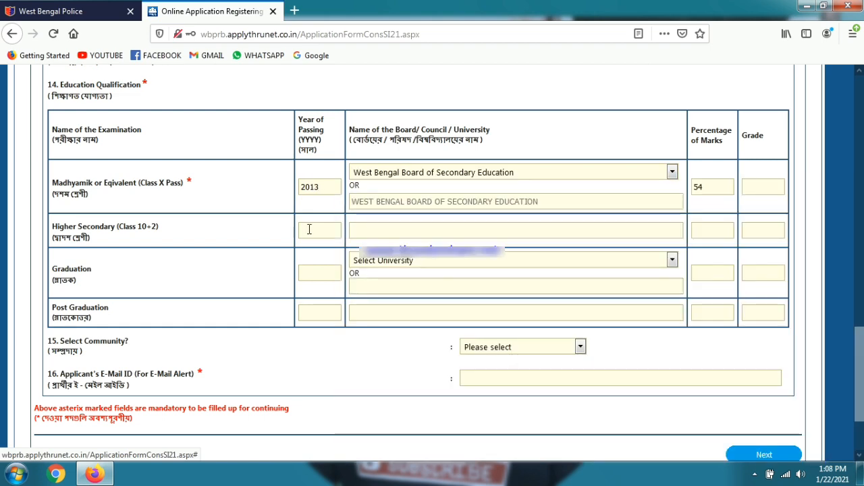
{"action": "type", "text": "2"}
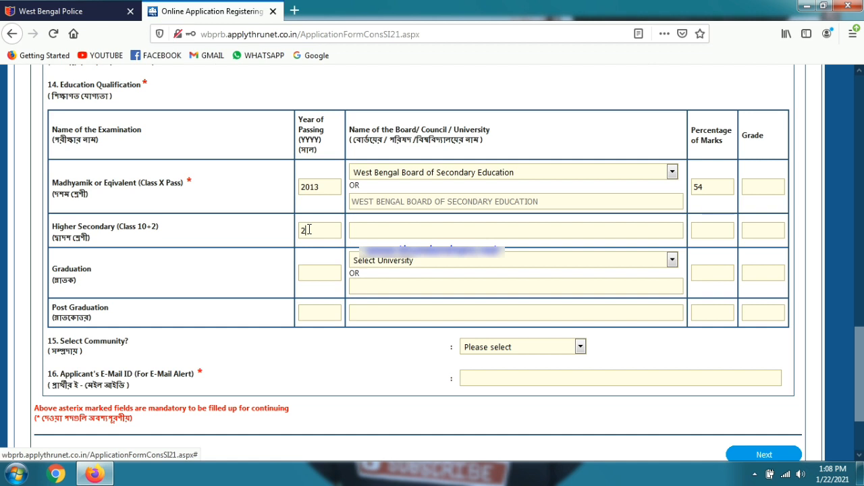
{"action": "type", "text": "015"}
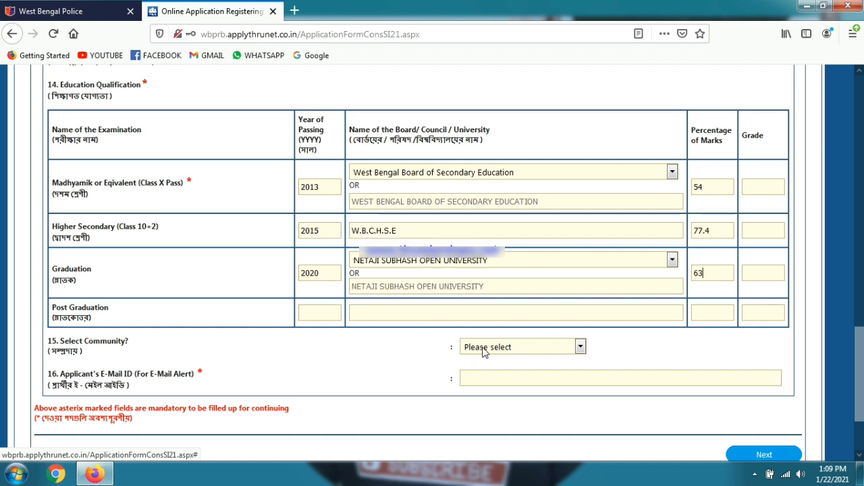
{"action": "left_click", "coordinate": [484, 350]}
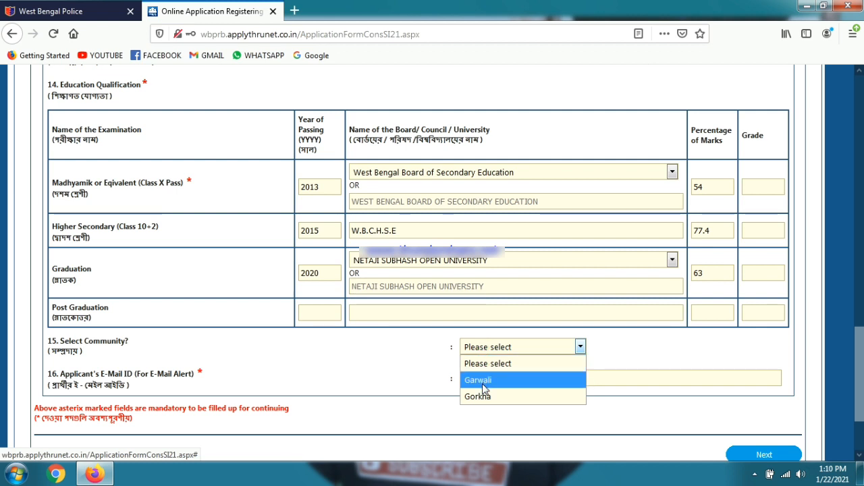
{"action": "left_click", "coordinate": [414, 357]}
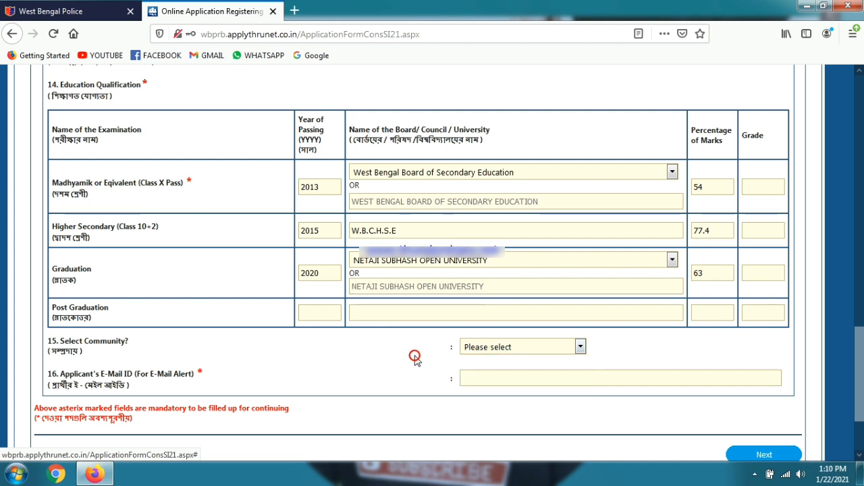
{"action": "type", "text": "a"}
Step: Enter the applicant's e-mail address and submit to show the confirmation summary
{"action": "left_click", "coordinate": [513, 378]}
{"action": "scroll", "coordinate": [515, 378], "scroll_direction": "down", "scroll_amount": 3}
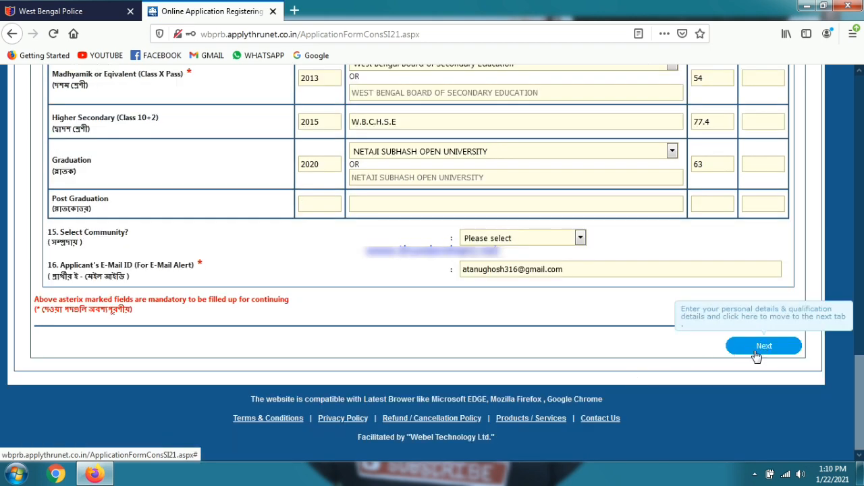
{"action": "left_click", "coordinate": [757, 346]}
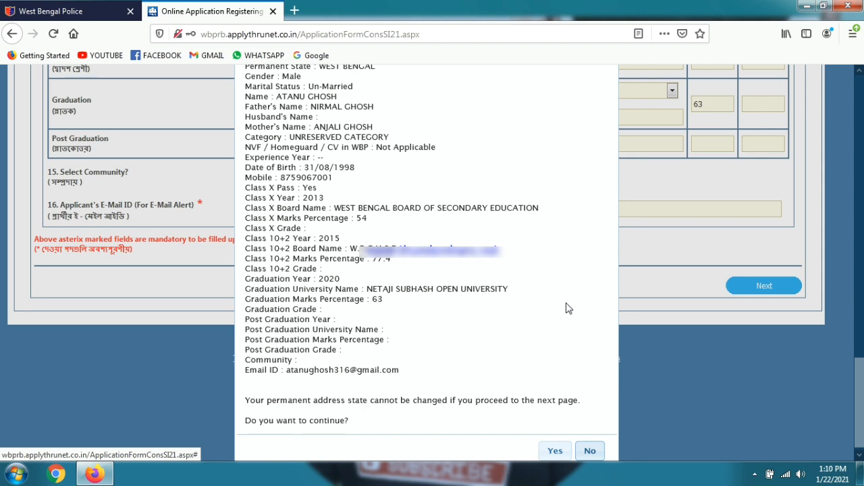
{"action": "scroll", "coordinate": [490, 173], "scroll_direction": "up", "scroll_amount": 4}
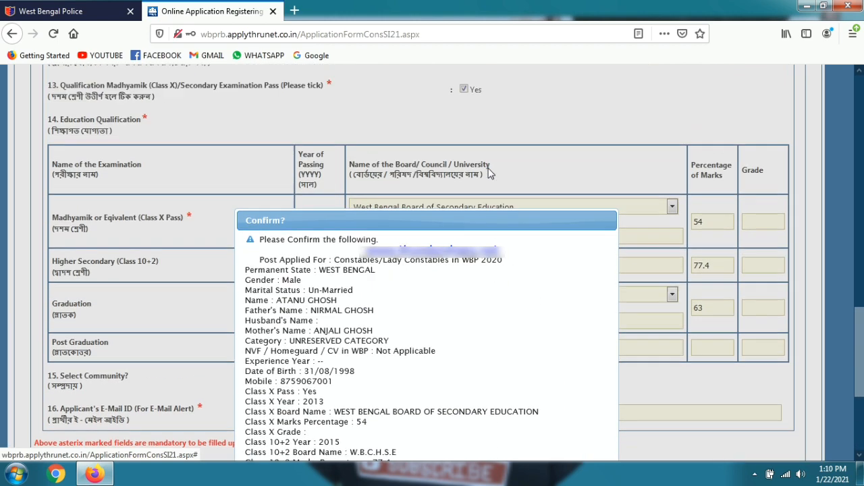
{"action": "scroll", "coordinate": [490, 174], "scroll_direction": "down", "scroll_amount": 3}
{"action": "scroll", "coordinate": [490, 173], "scroll_direction": "down", "scroll_amount": 1}
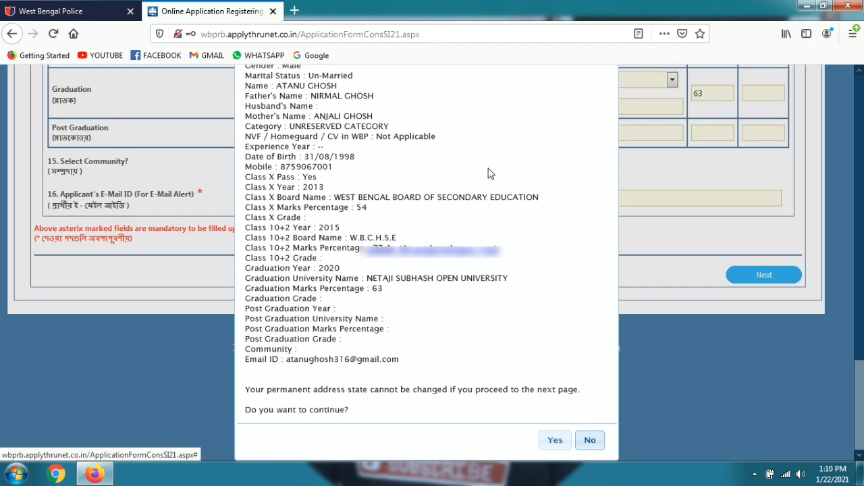
Step: Confirm the personal and qualification details to reach the address section
{"action": "left_click", "coordinate": [552, 440]}
{"action": "scroll", "coordinate": [548, 322], "scroll_direction": "up", "scroll_amount": 5}
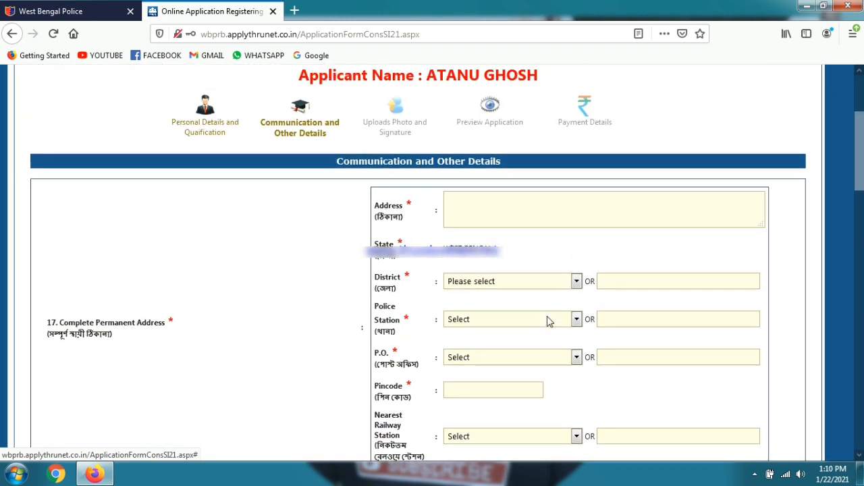
{"action": "scroll", "coordinate": [548, 317], "scroll_direction": "down", "scroll_amount": 2}
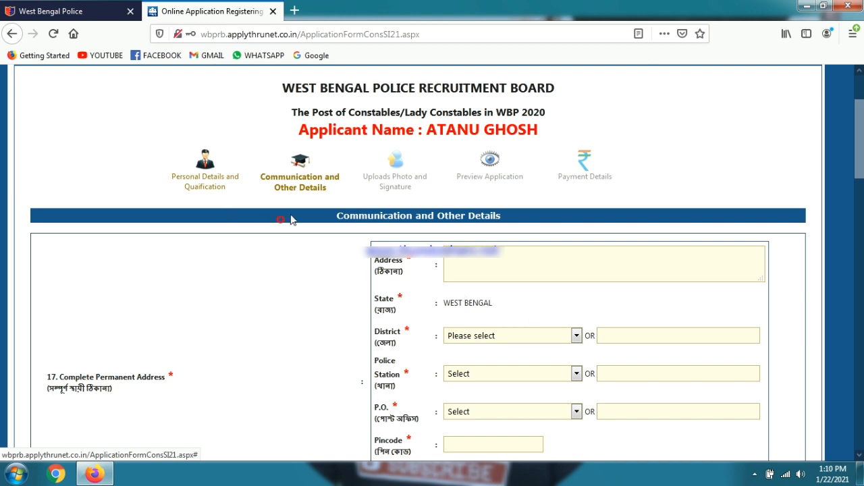
{"action": "left_click_drag", "start_coordinate": [312, 206], "coordinate": [442, 310]}
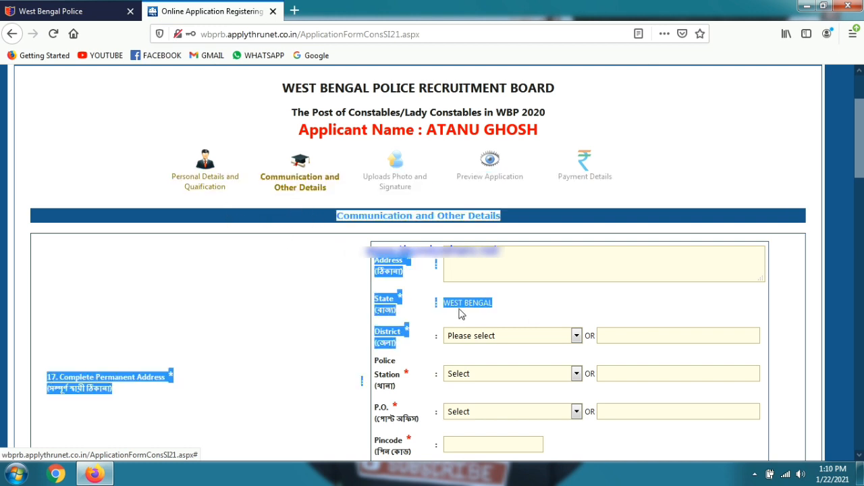
{"action": "left_click", "coordinate": [486, 242]}
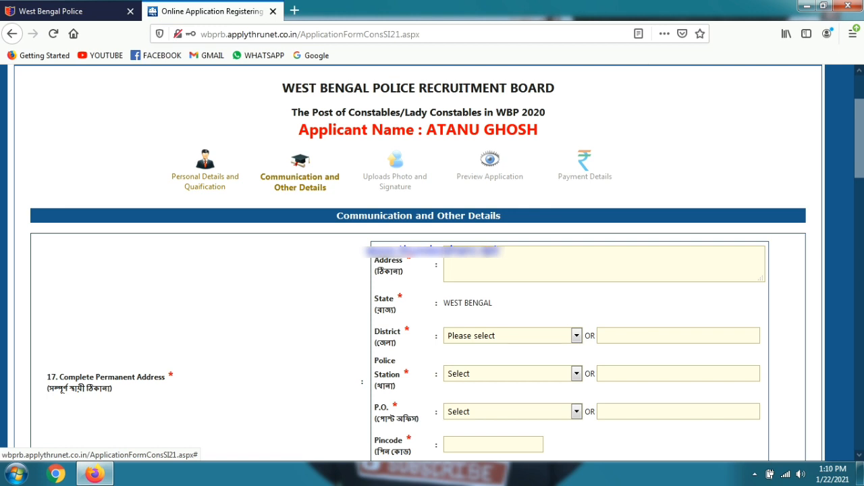
{"action": "scroll", "coordinate": [489, 277], "scroll_direction": "down", "scroll_amount": 2}
{"action": "left_click", "coordinate": [498, 273]}
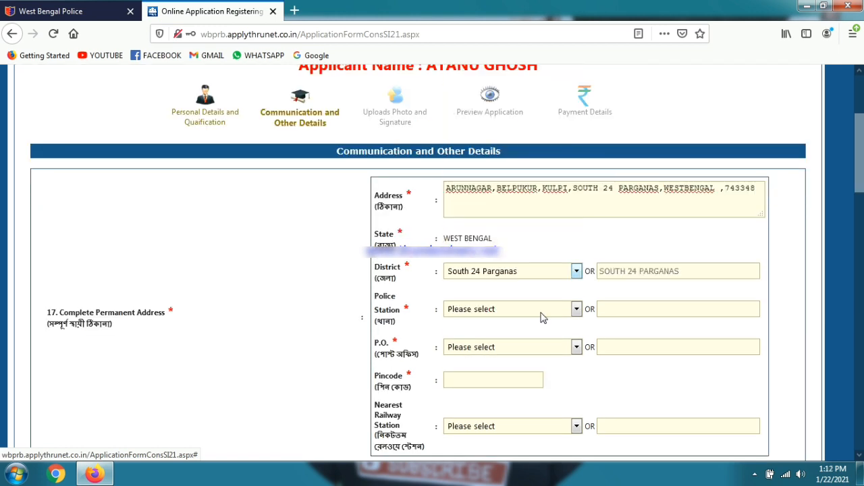
{"action": "left_click", "coordinate": [541, 312]}
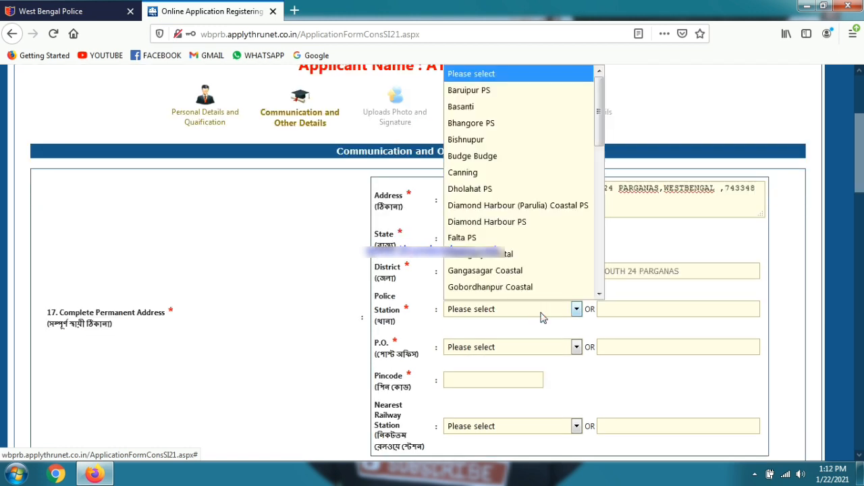
{"action": "scroll", "coordinate": [533, 246], "scroll_direction": "down", "scroll_amount": 1}
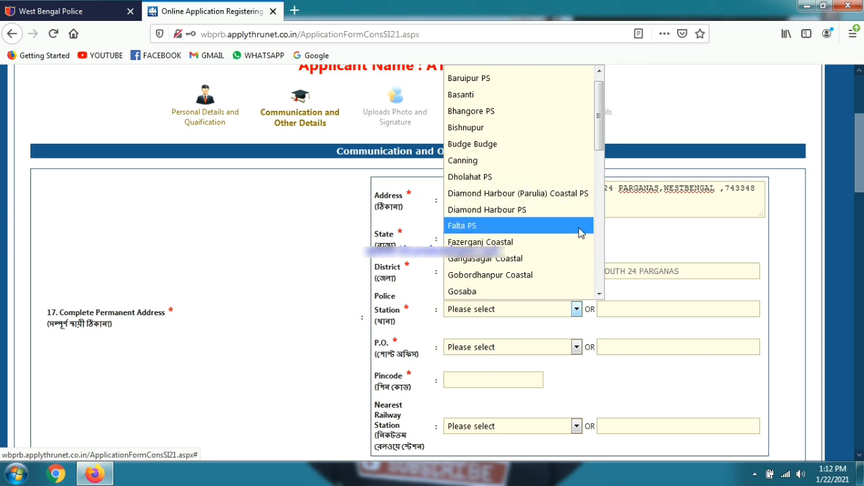
{"action": "scroll", "coordinate": [564, 154], "scroll_direction": "down", "scroll_amount": 2}
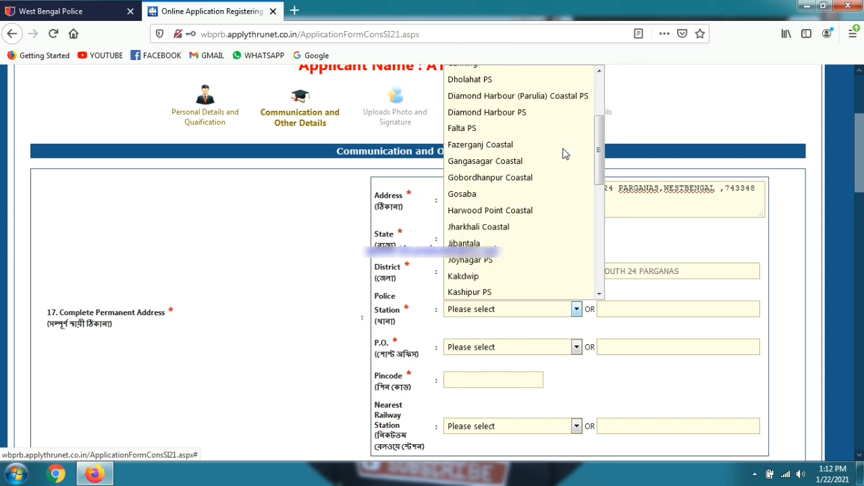
{"action": "scroll", "coordinate": [565, 154], "scroll_direction": "down", "scroll_amount": 2}
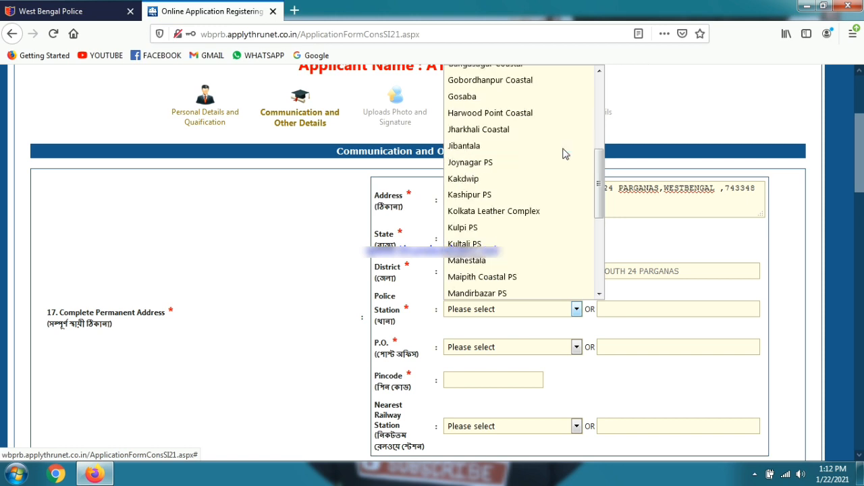
{"action": "left_click", "coordinate": [473, 227]}
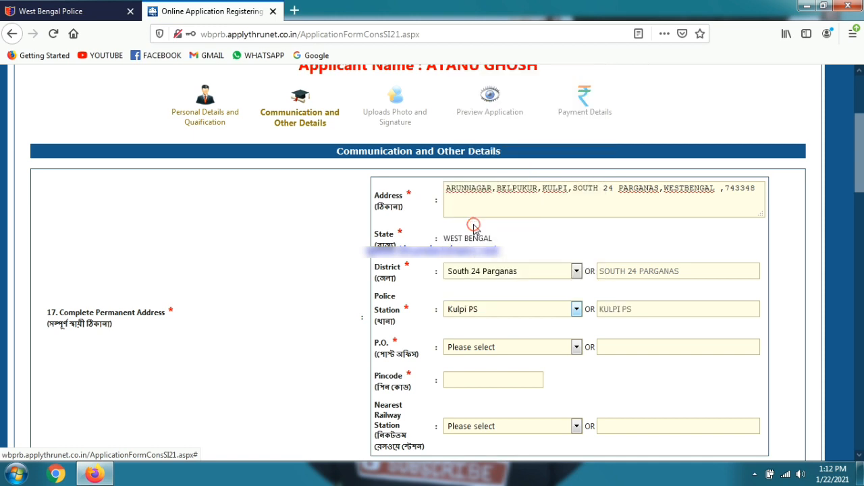
{"action": "left_click", "coordinate": [479, 353]}
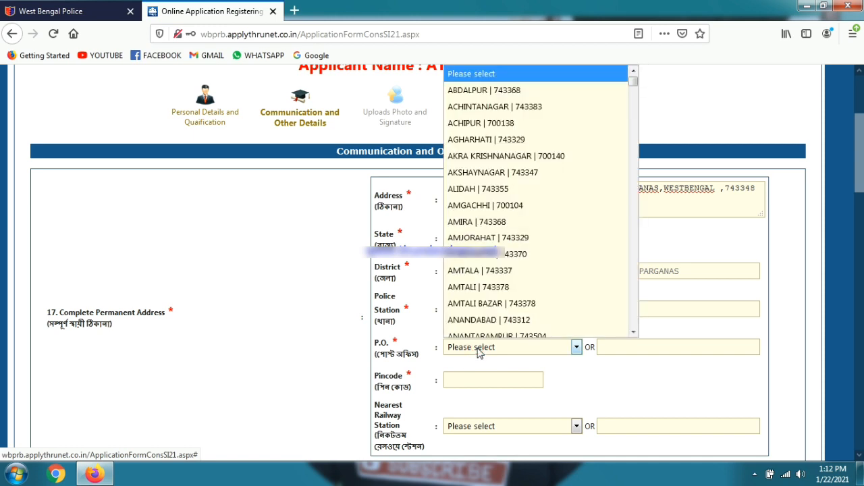
{"action": "scroll", "coordinate": [454, 290], "scroll_direction": "down", "scroll_amount": 9}
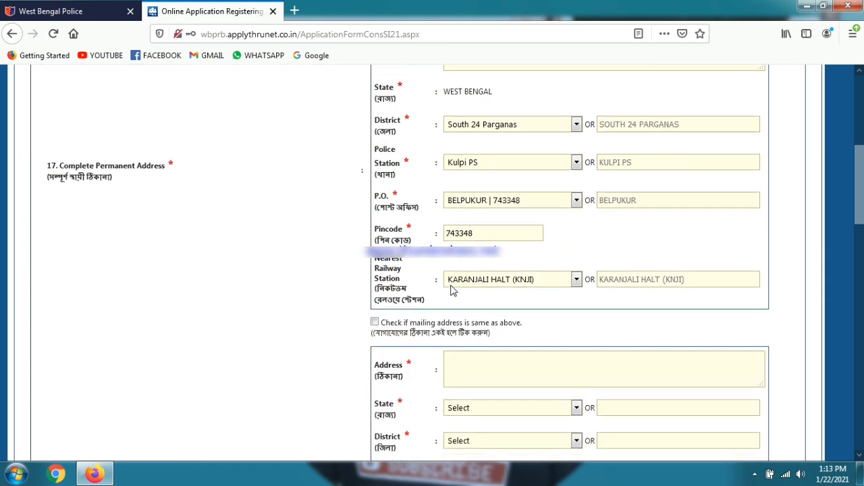
{"action": "scroll", "coordinate": [452, 289], "scroll_direction": "down", "scroll_amount": 2}
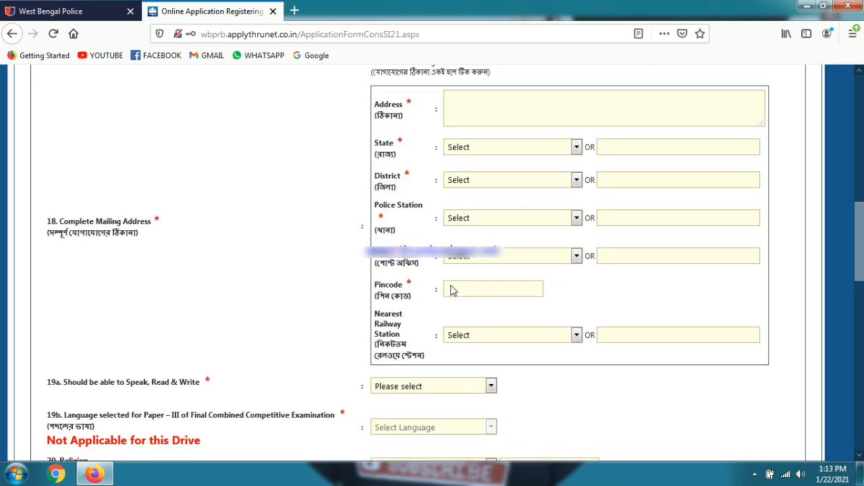
{"action": "scroll", "coordinate": [436, 144], "scroll_direction": "up", "scroll_amount": 4}
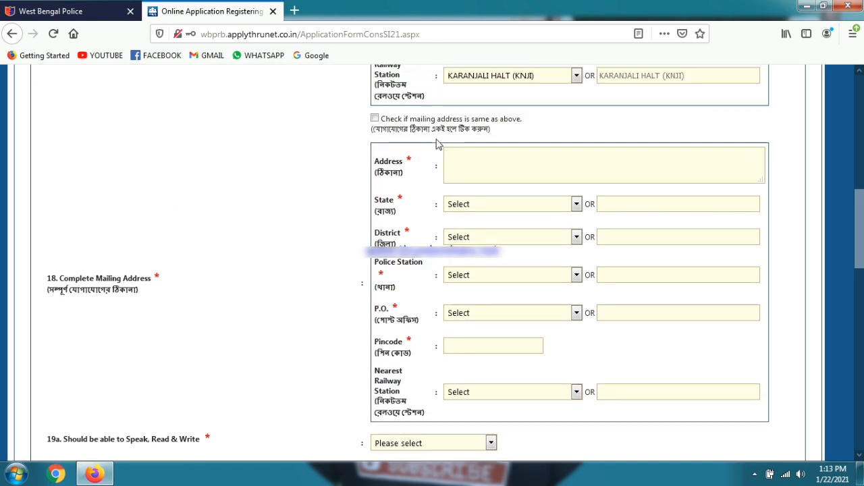
{"action": "left_click", "coordinate": [374, 191]}
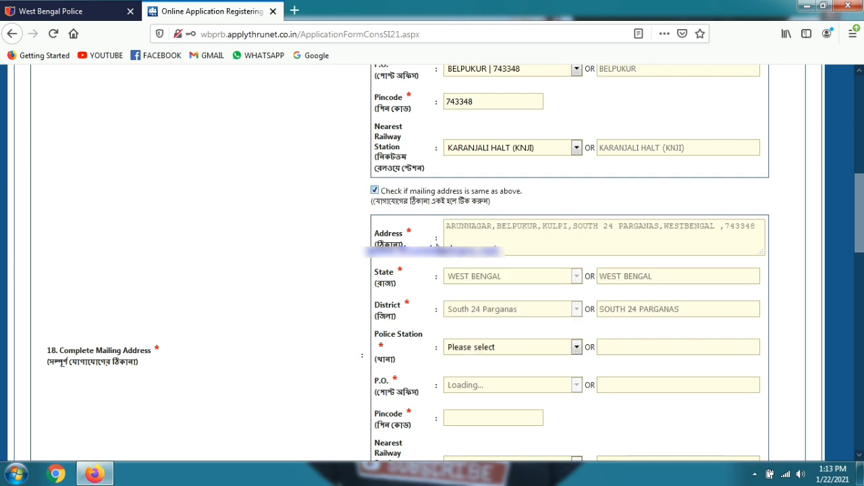
Step: Choose Bengali as the known language and HINDUISM as the religion
{"action": "scroll", "coordinate": [394, 232], "scroll_direction": "down", "scroll_amount": 2}
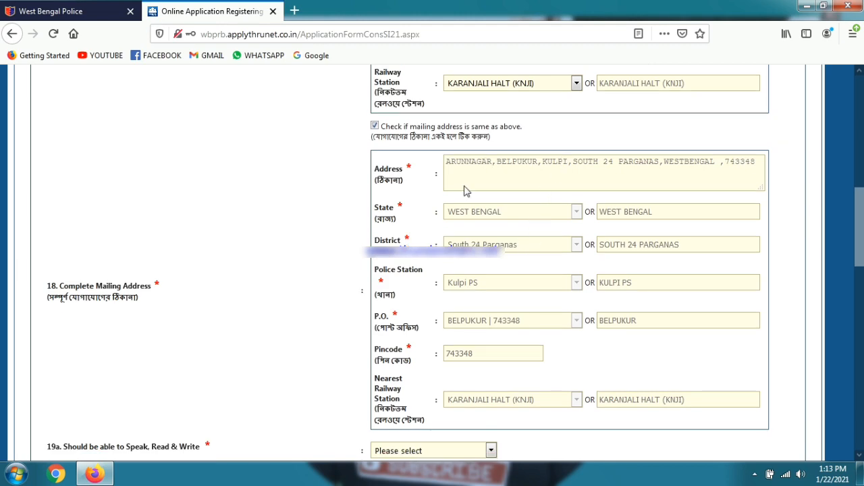
{"action": "scroll", "coordinate": [464, 192], "scroll_direction": "down", "scroll_amount": 8}
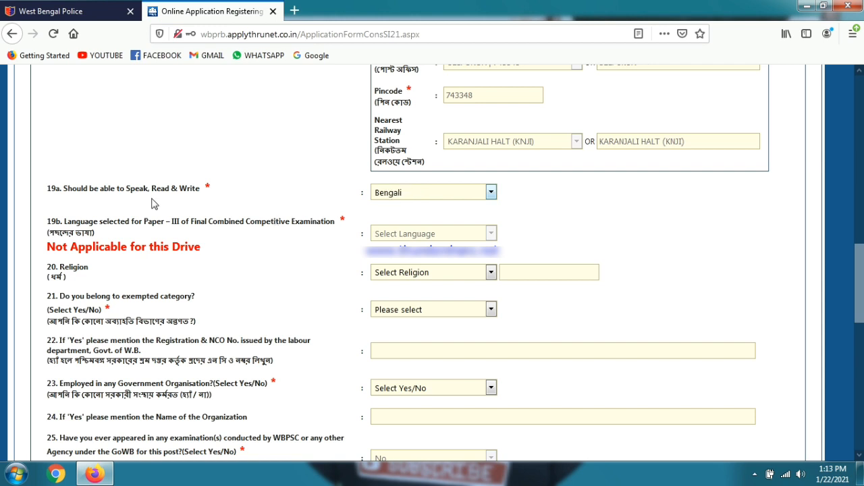
{"action": "left_click", "coordinate": [392, 193]}
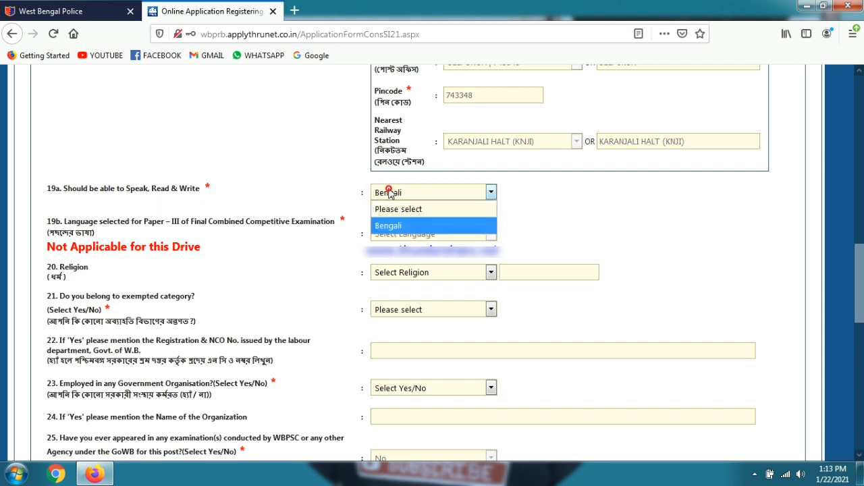
{"action": "left_click", "coordinate": [391, 225]}
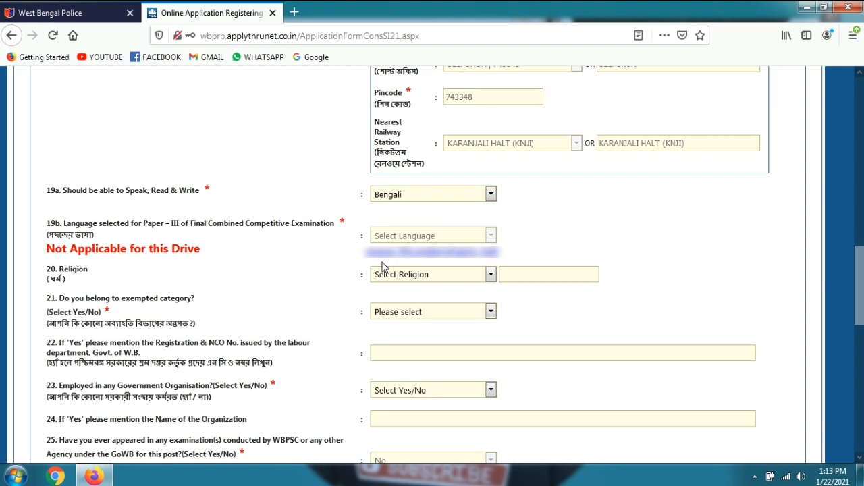
{"action": "left_click", "coordinate": [404, 275]}
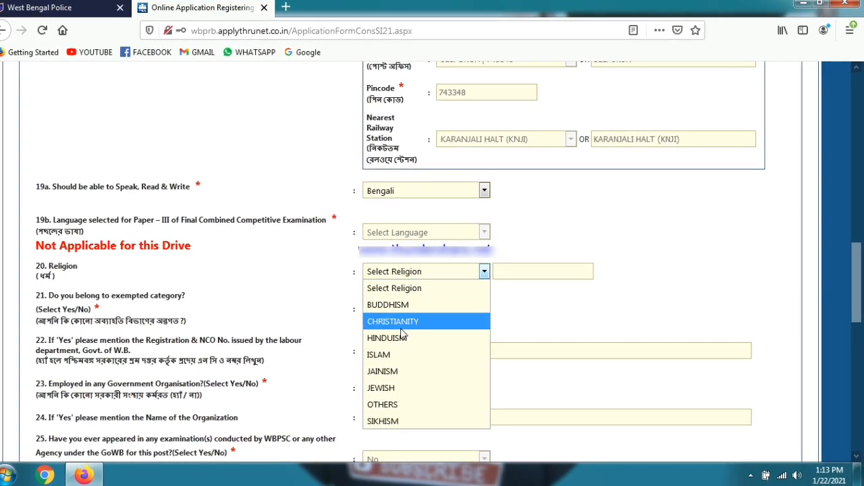
{"action": "left_click", "coordinate": [395, 337]}
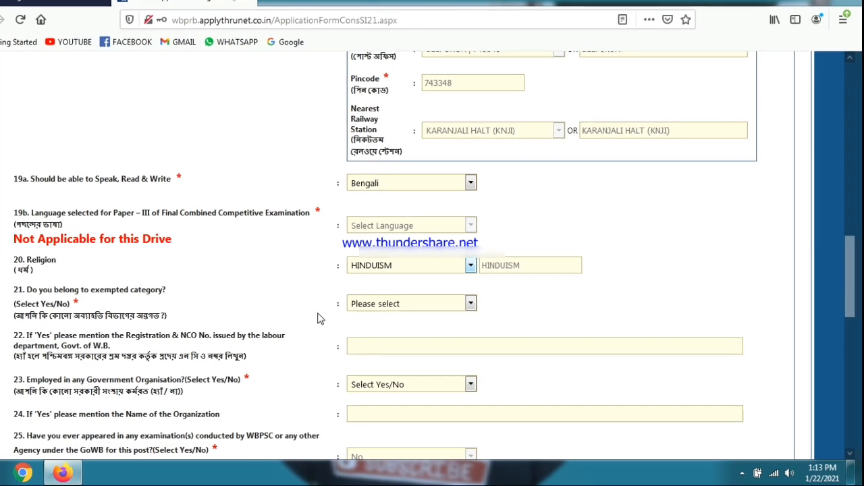
Step: Answer No to the exempted category, government employment and criminal investigation questions
{"action": "left_click", "coordinate": [358, 305]}
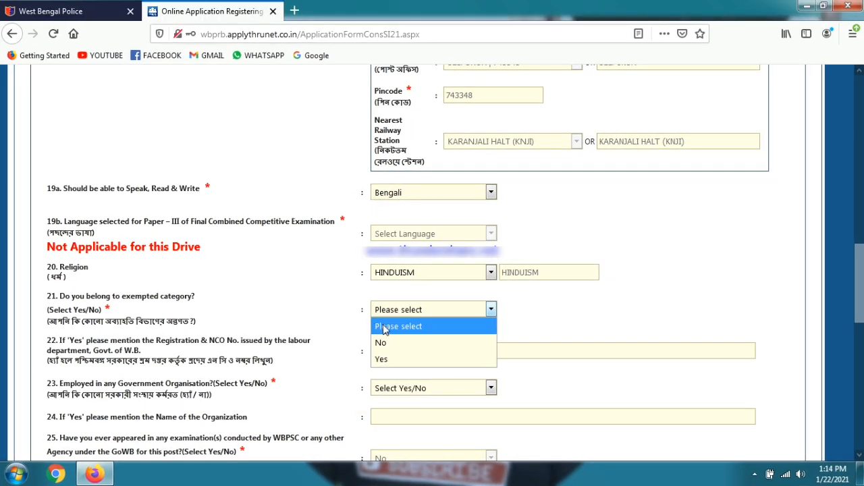
{"action": "left_click", "coordinate": [391, 358]}
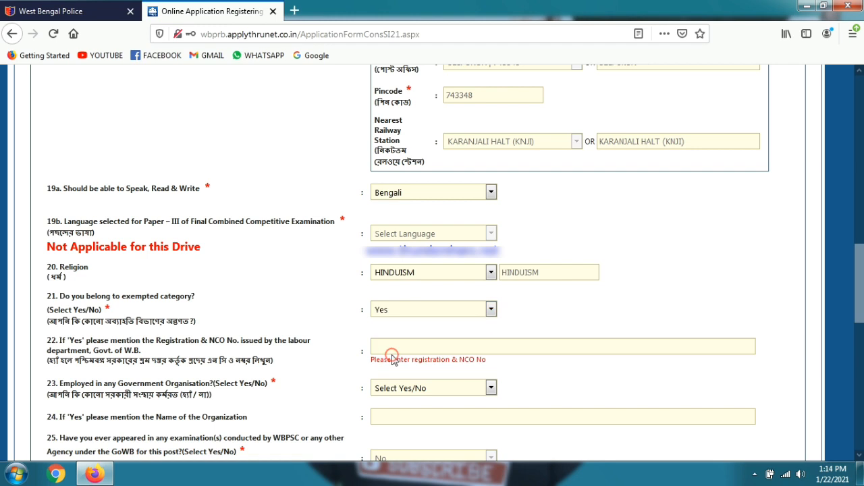
{"action": "left_click", "coordinate": [392, 311]}
{"action": "left_click", "coordinate": [392, 344]}
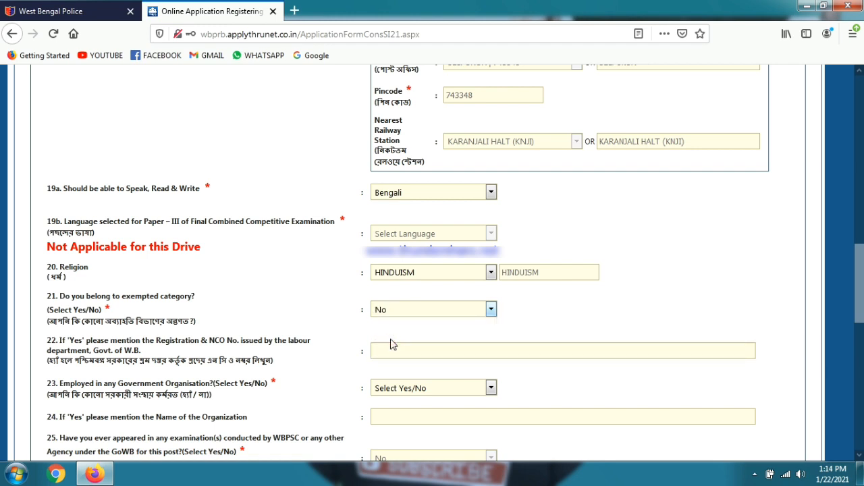
{"action": "scroll", "coordinate": [357, 266], "scroll_direction": "down", "scroll_amount": 2}
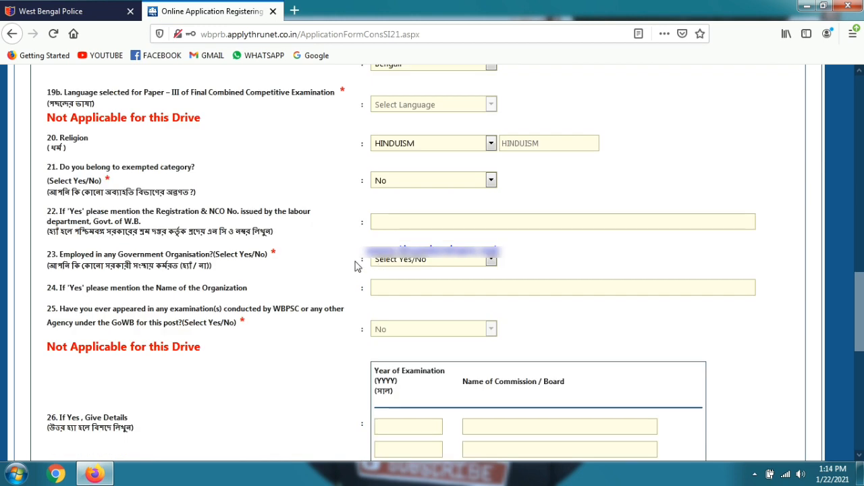
{"action": "left_click", "coordinate": [390, 260]}
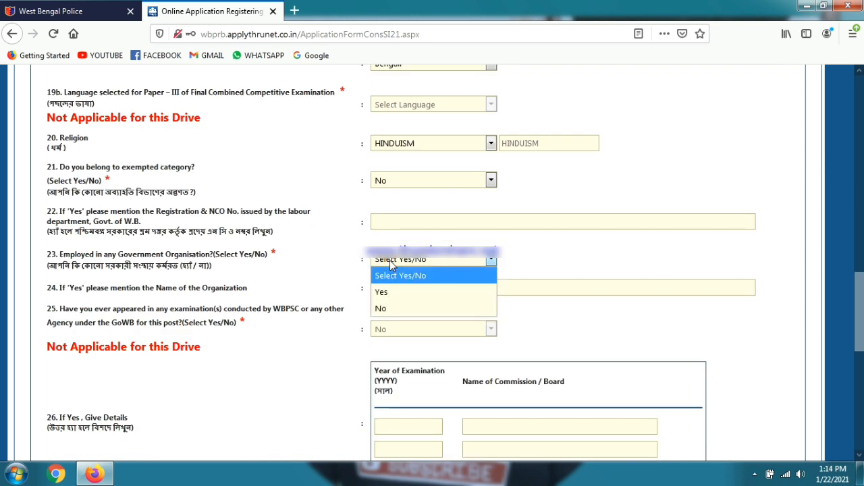
{"action": "left_click", "coordinate": [387, 308]}
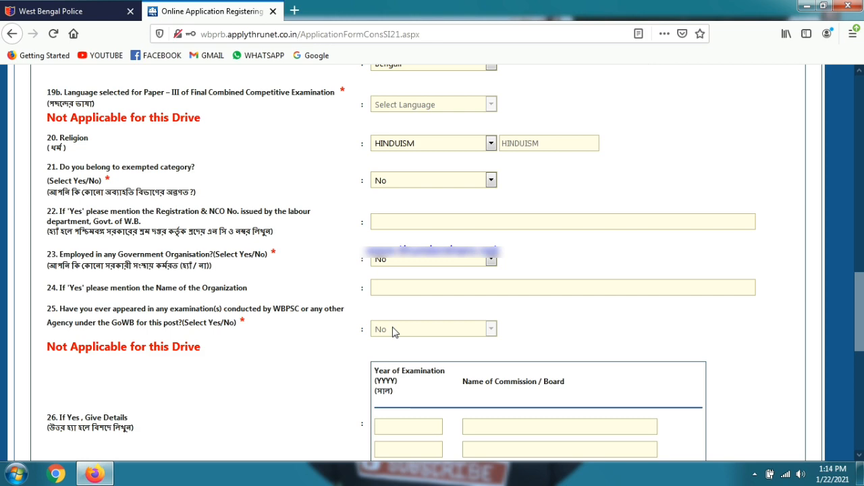
{"action": "scroll", "coordinate": [395, 331], "scroll_direction": "down", "scroll_amount": 3}
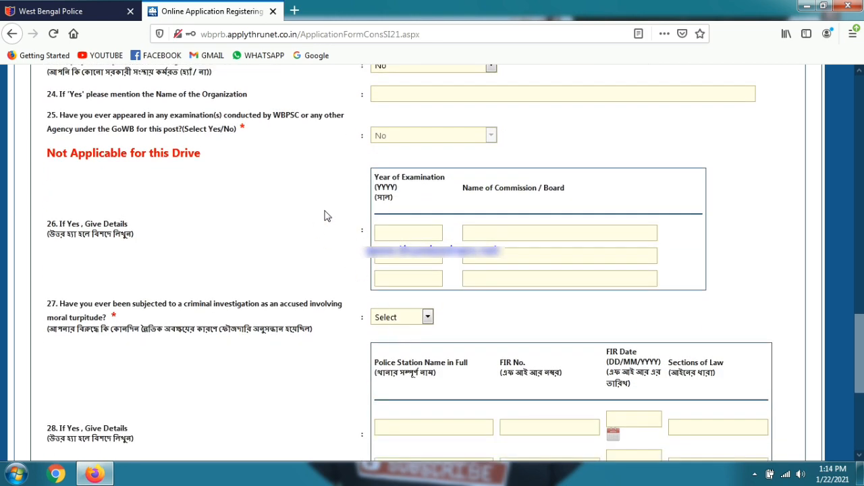
{"action": "scroll", "coordinate": [324, 216], "scroll_direction": "down", "scroll_amount": 1}
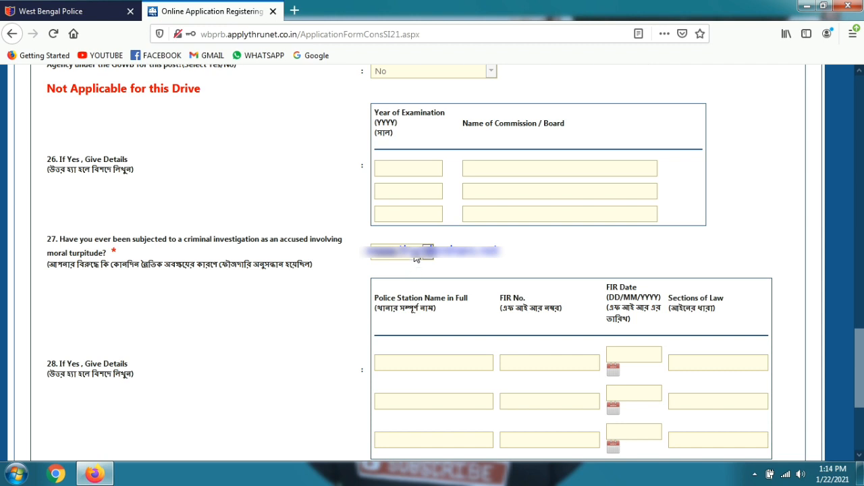
{"action": "left_click", "coordinate": [417, 252]}
{"action": "left_click", "coordinate": [383, 303]}
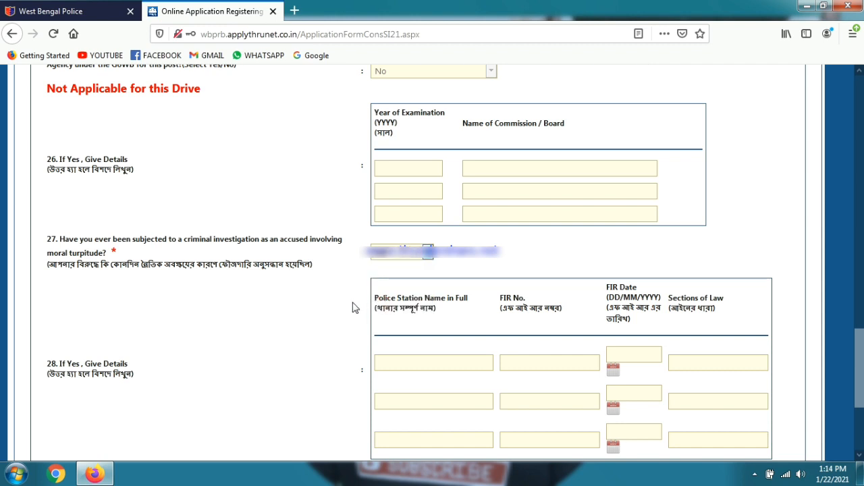
{"action": "scroll", "coordinate": [354, 308], "scroll_direction": "down", "scroll_amount": 2}
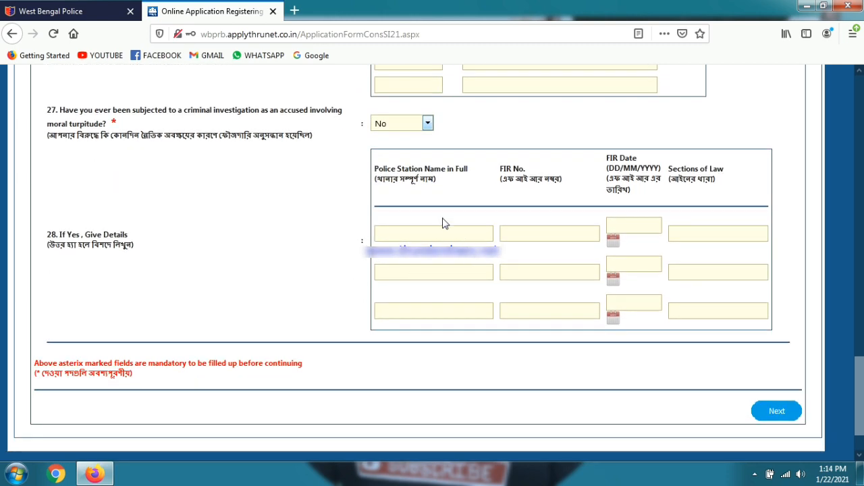
{"action": "scroll", "coordinate": [474, 249], "scroll_direction": "down", "scroll_amount": 1}
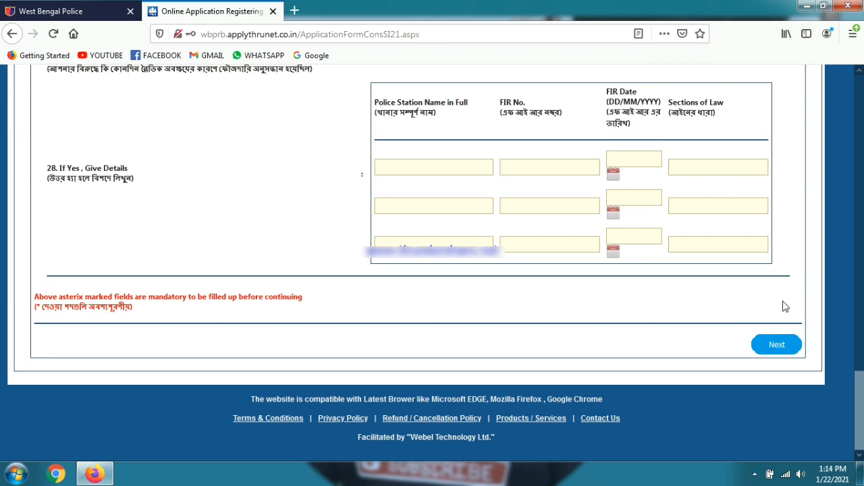
Step: Submit the communication details and confirm Yes to reach the Upload Photo and Signature page
{"action": "left_click", "coordinate": [777, 344]}
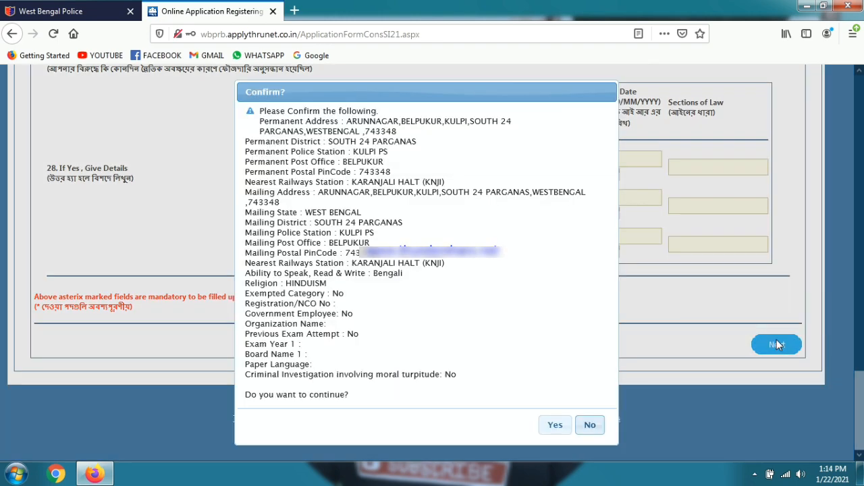
{"action": "scroll", "coordinate": [498, 266], "scroll_direction": "up", "scroll_amount": 1}
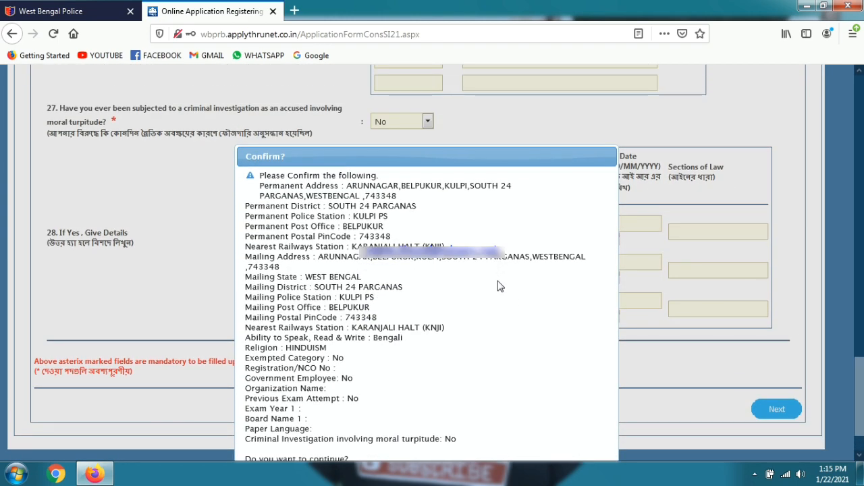
{"action": "scroll", "coordinate": [497, 286], "scroll_direction": "down", "scroll_amount": 1}
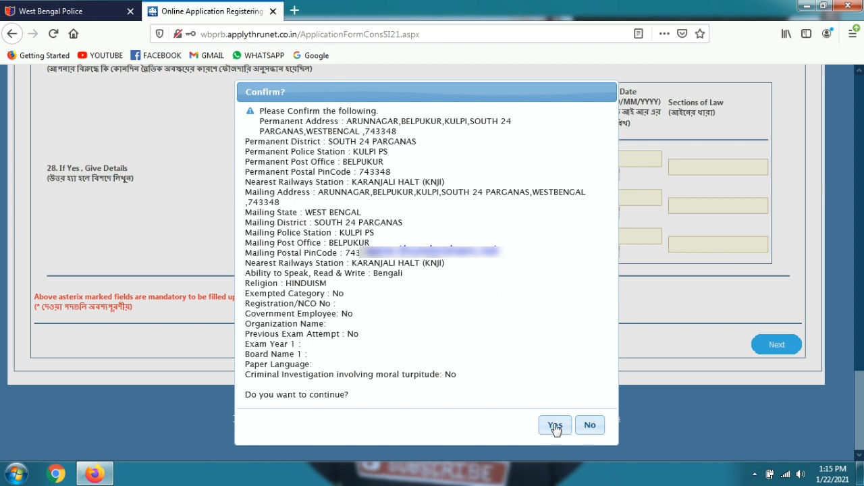
{"action": "left_click", "coordinate": [554, 426]}
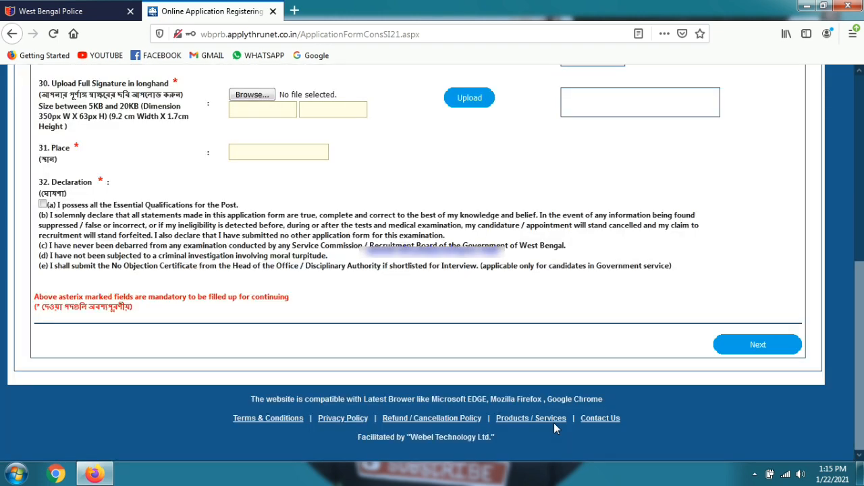
{"action": "scroll", "coordinate": [554, 423], "scroll_direction": "up", "scroll_amount": 4}
{"action": "scroll", "coordinate": [553, 423], "scroll_direction": "down", "scroll_amount": 1}
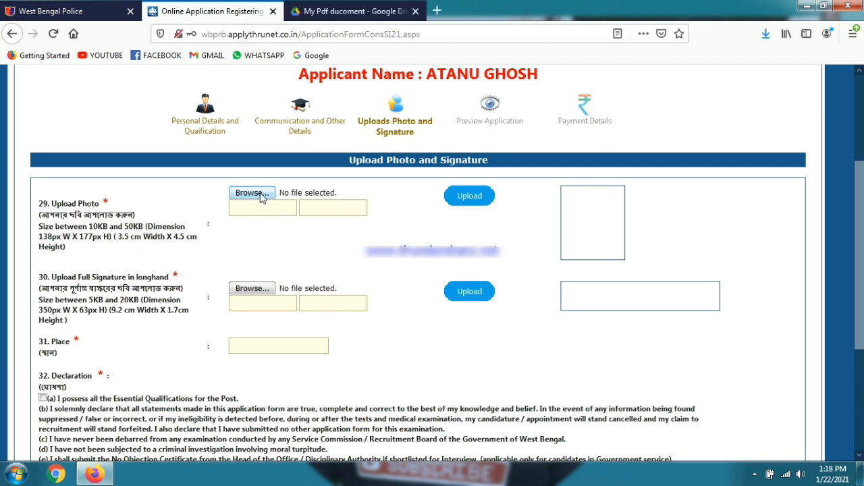
Step: Upload MY PIK.JPG as the applicant photo and crop it to frame the face
{"action": "left_click", "coordinate": [260, 194]}
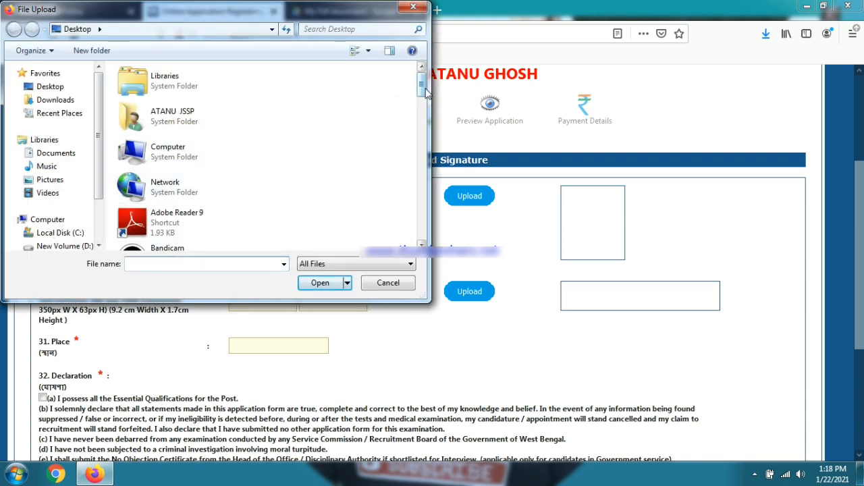
{"action": "left_click_drag", "start_coordinate": [422, 88], "coordinate": [424, 211]}
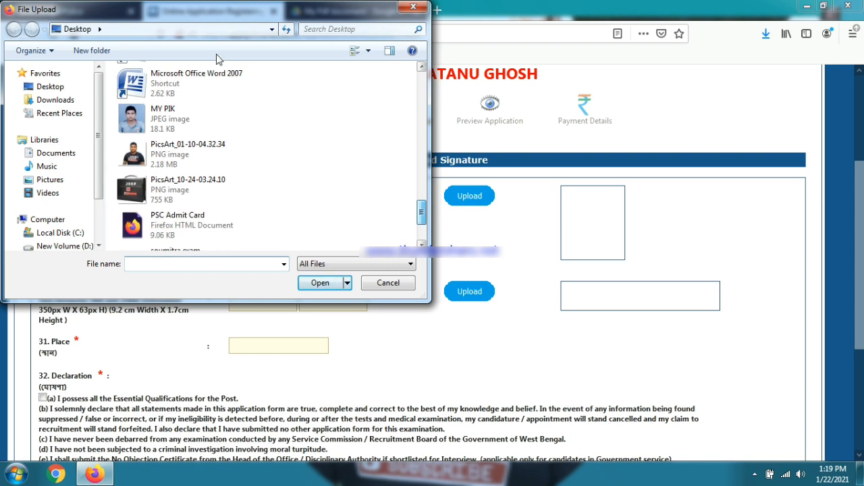
{"action": "double_click", "coordinate": [180, 114]}
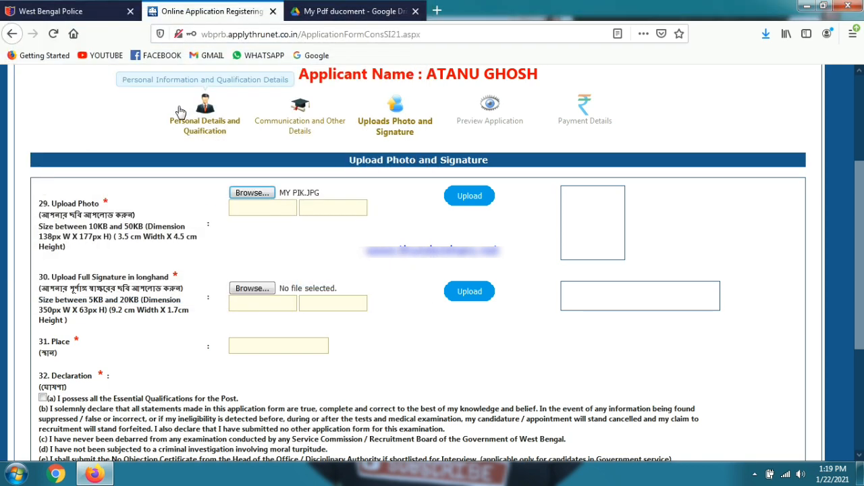
{"action": "left_click", "coordinate": [465, 203]}
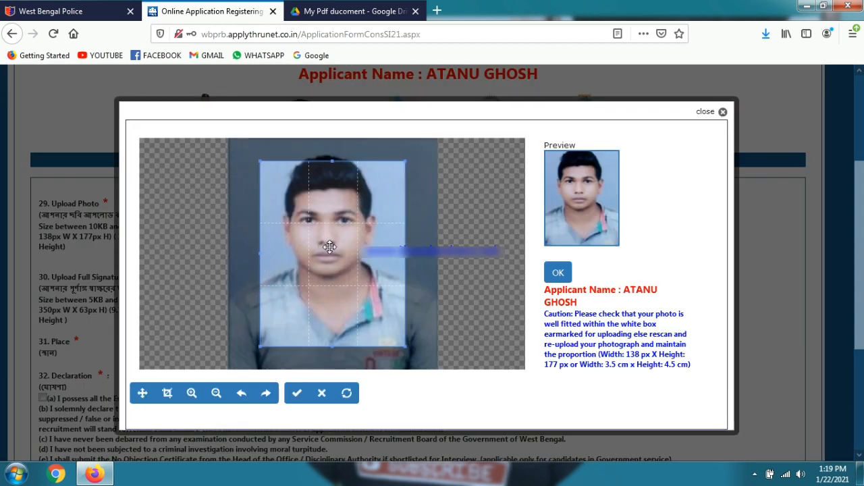
{"action": "left_click_drag", "start_coordinate": [329, 246], "coordinate": [326, 204]}
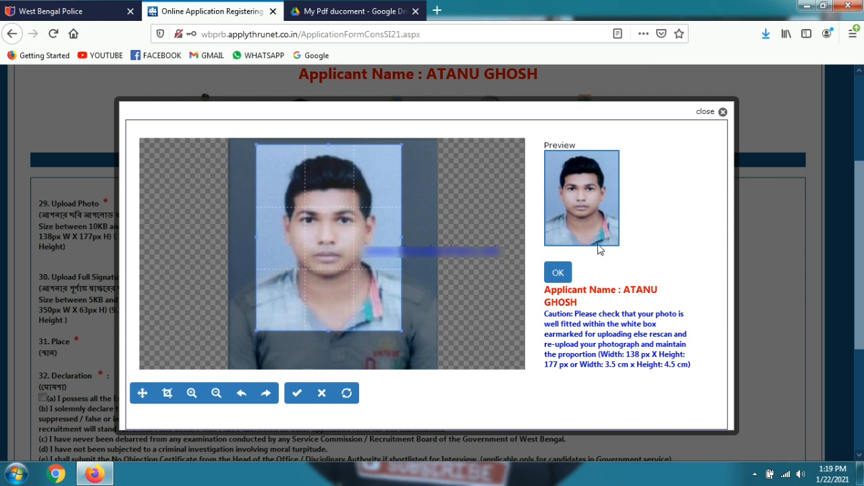
{"action": "left_click", "coordinate": [558, 272]}
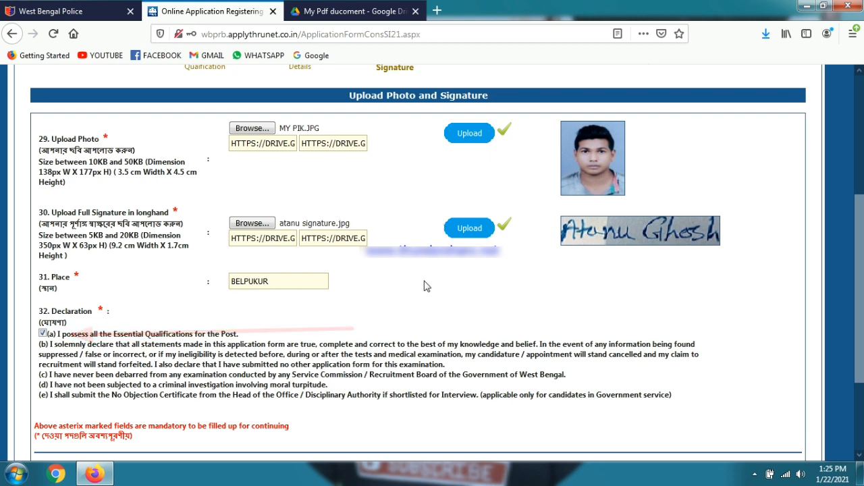
Step: Submit the upload page with place BELPUKUR and the declaration accepted, confirming Yes
{"action": "scroll", "coordinate": [424, 286], "scroll_direction": "down", "scroll_amount": 3}
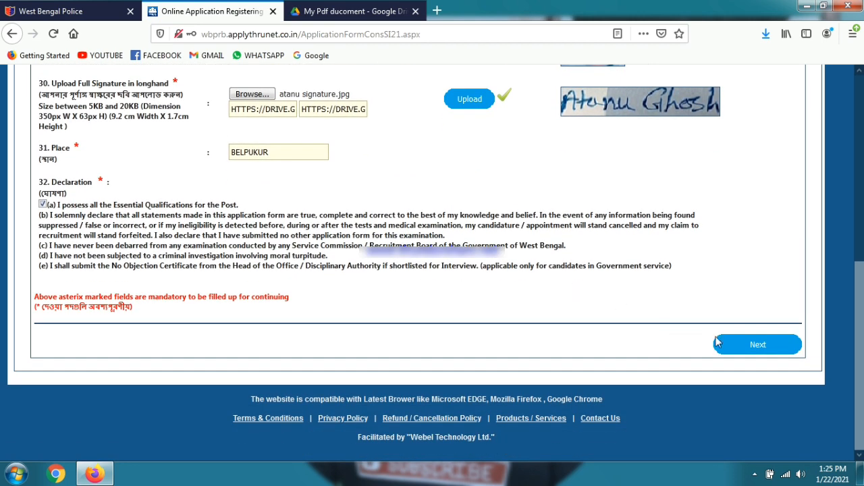
{"action": "left_click", "coordinate": [727, 346]}
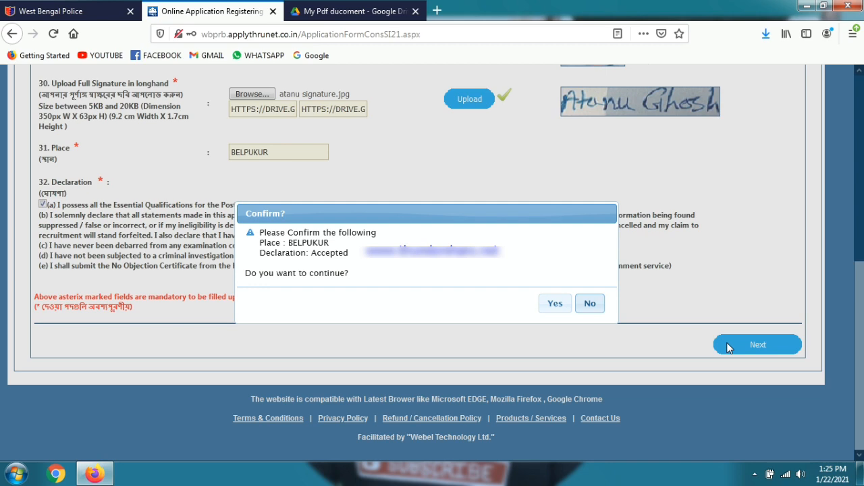
{"action": "left_click", "coordinate": [554, 305]}
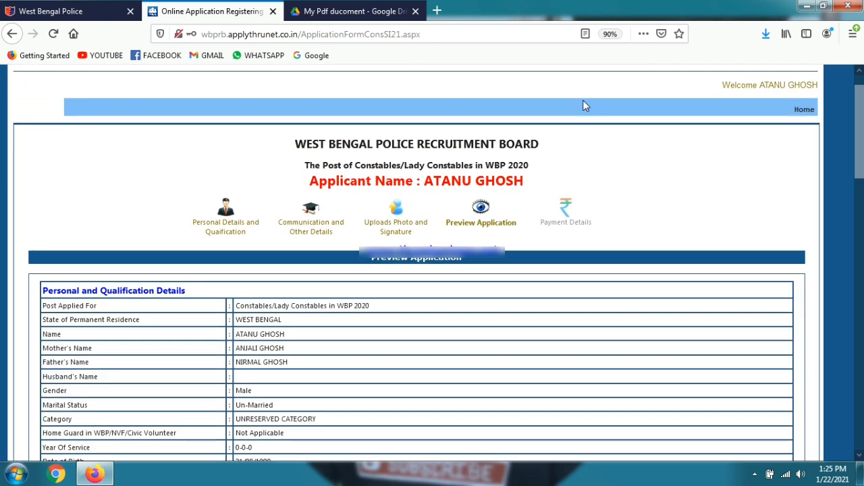
Step: Scroll through the Preview Application page and continue to Payment Details
{"action": "scroll", "coordinate": [584, 105], "scroll_direction": "down", "scroll_amount": 3}
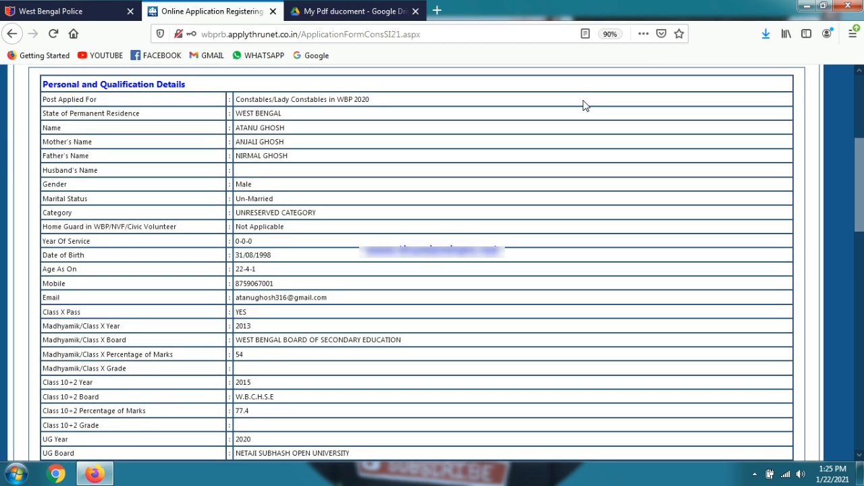
{"action": "scroll", "coordinate": [585, 105], "scroll_direction": "down", "scroll_amount": 1}
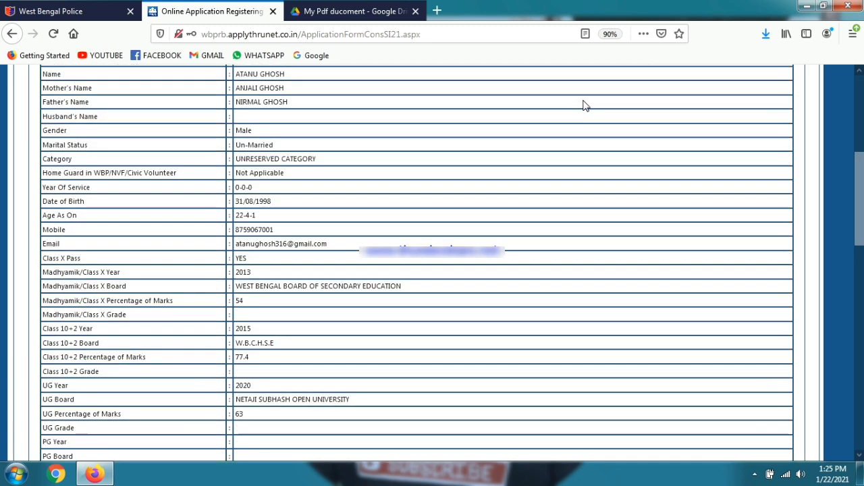
{"action": "scroll", "coordinate": [585, 104], "scroll_direction": "down", "scroll_amount": 10}
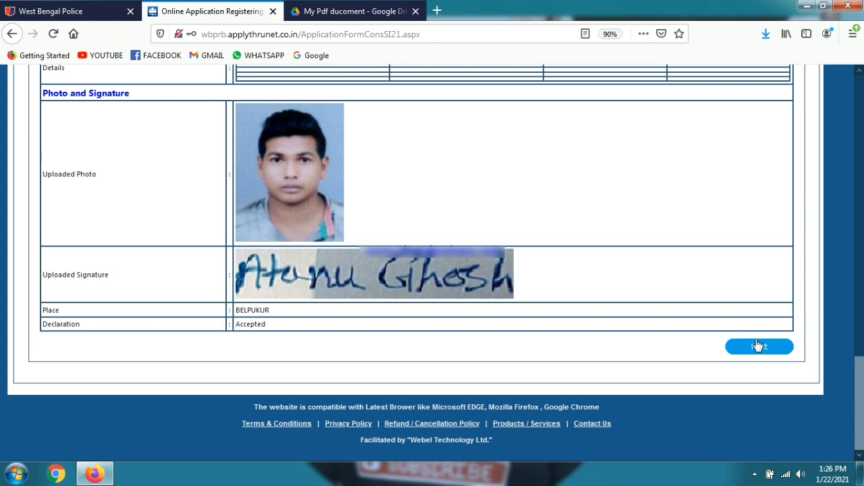
{"action": "left_click", "coordinate": [758, 348]}
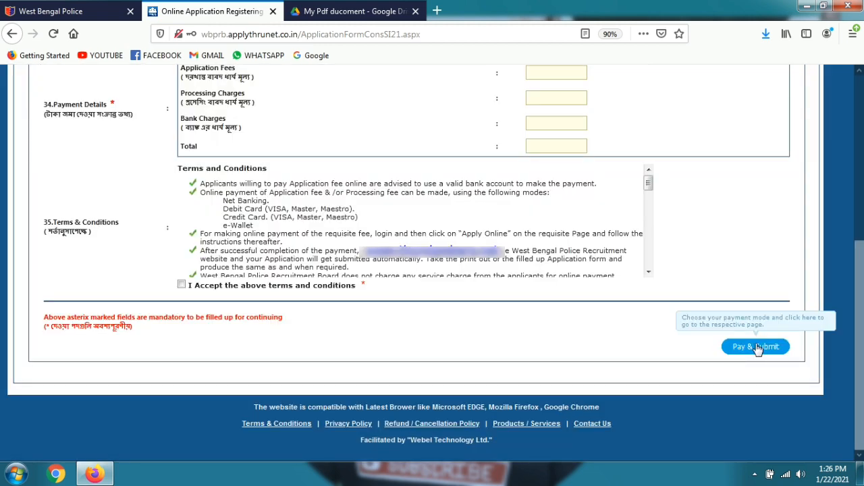
{"action": "left_click", "coordinate": [757, 347]}
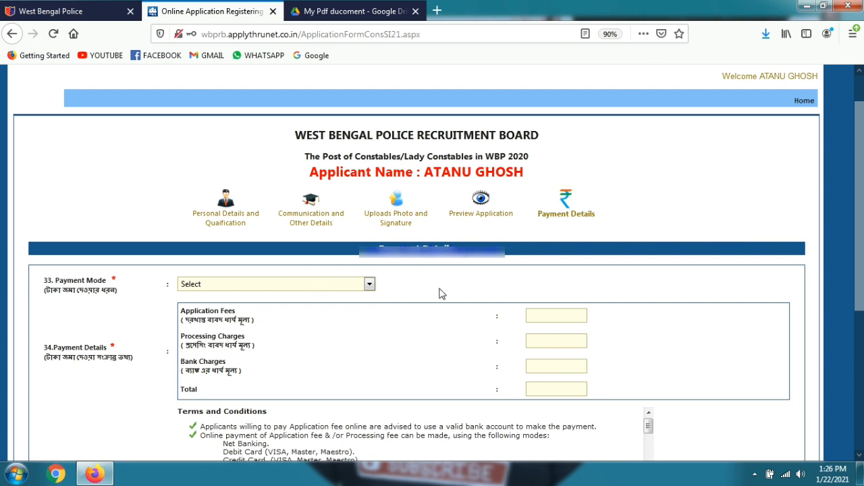
Step: Set Payment Mode to Online Payment Gateway through Bill Desk for the 170 total
{"action": "scroll", "coordinate": [439, 294], "scroll_direction": "down", "scroll_amount": 4}
{"action": "scroll", "coordinate": [437, 292], "scroll_direction": "up", "scroll_amount": 3}
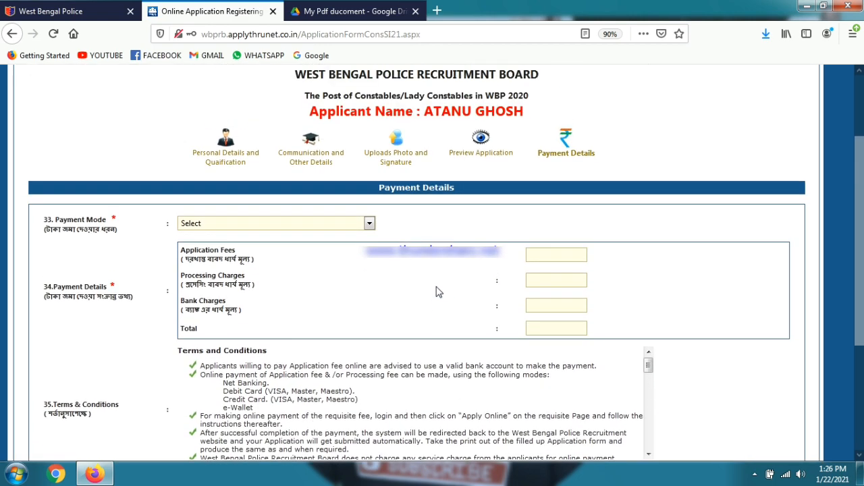
{"action": "left_click", "coordinate": [343, 224]}
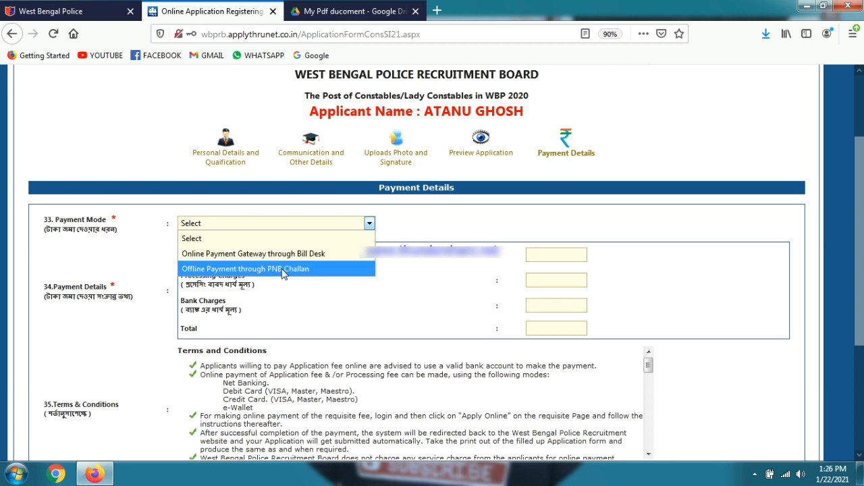
{"action": "left_click", "coordinate": [281, 253]}
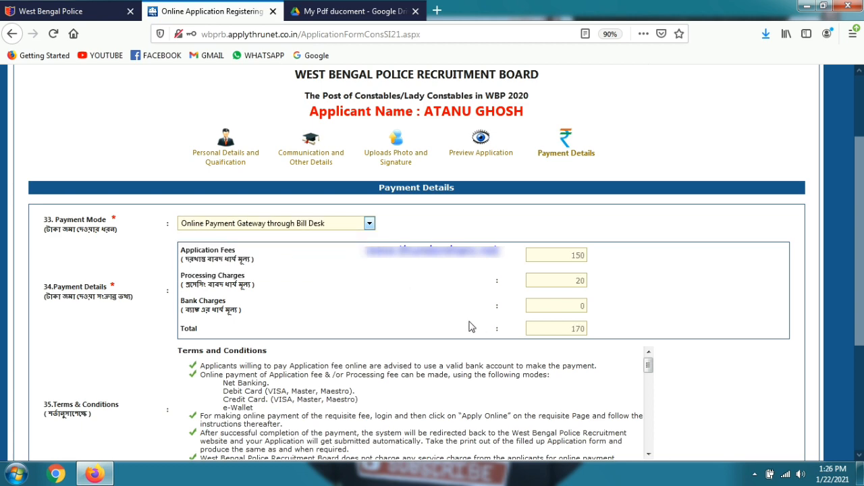
Step: Accept the terms, then Pay & Submit and confirm going to the payment gateway
{"action": "scroll", "coordinate": [471, 327], "scroll_direction": "down", "scroll_amount": 3}
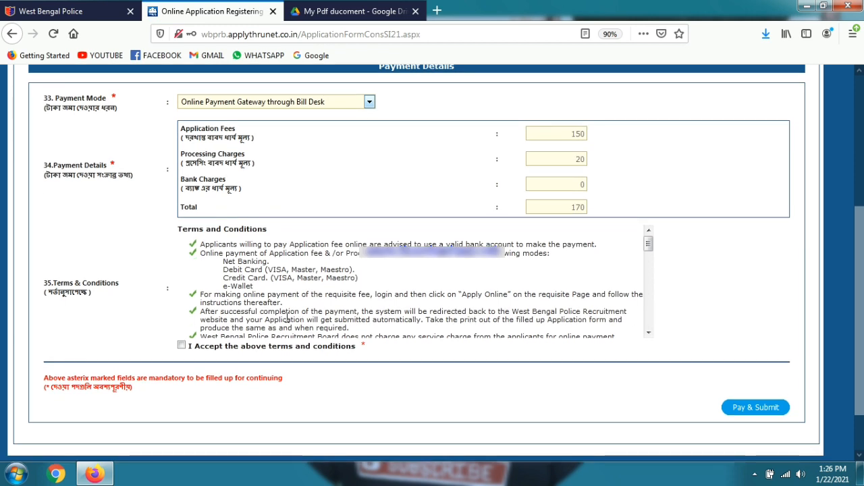
{"action": "left_click", "coordinate": [181, 346]}
{"action": "left_click", "coordinate": [738, 410]}
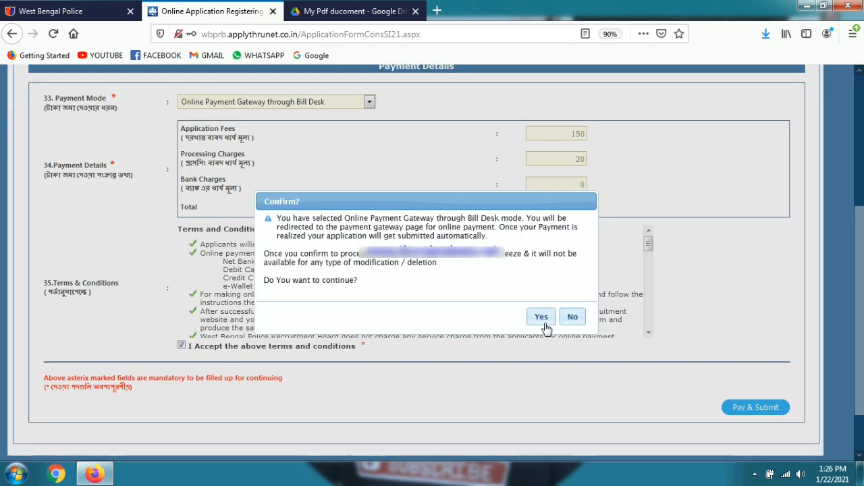
{"action": "left_click", "coordinate": [544, 322]}
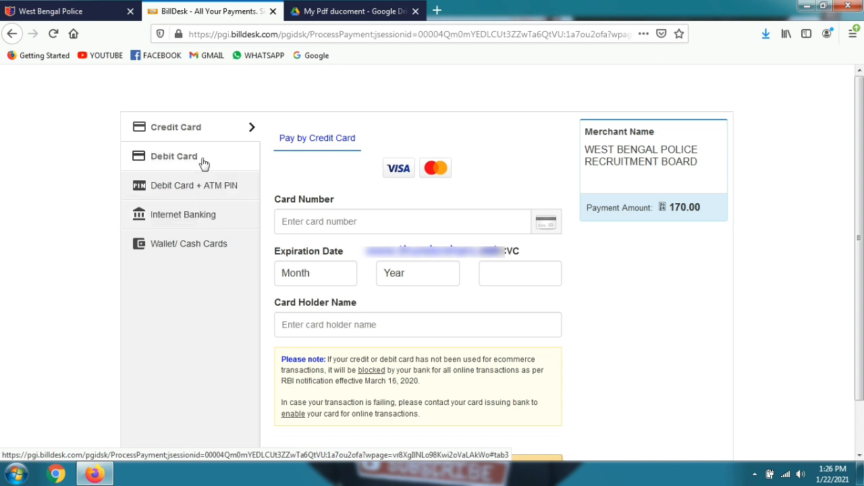
Step: Pay the 170.00 fee on BillDesk via State Bank of India internet banking
{"action": "left_click", "coordinate": [214, 248]}
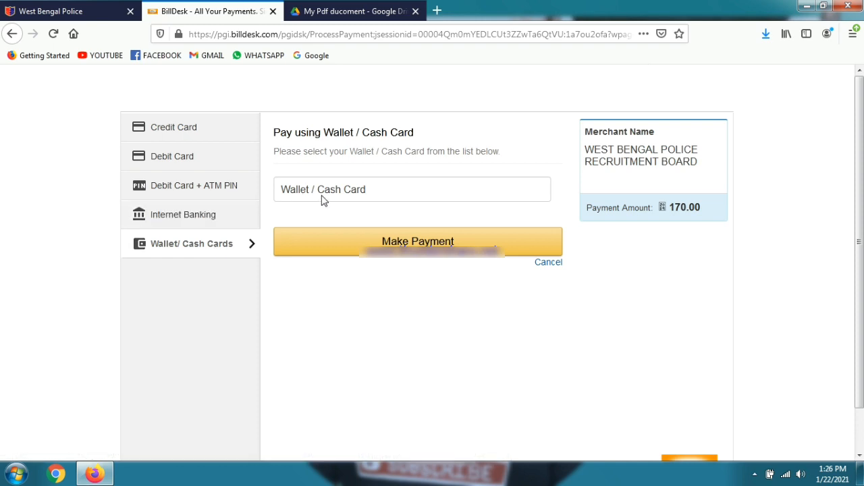
{"action": "left_click", "coordinate": [322, 195]}
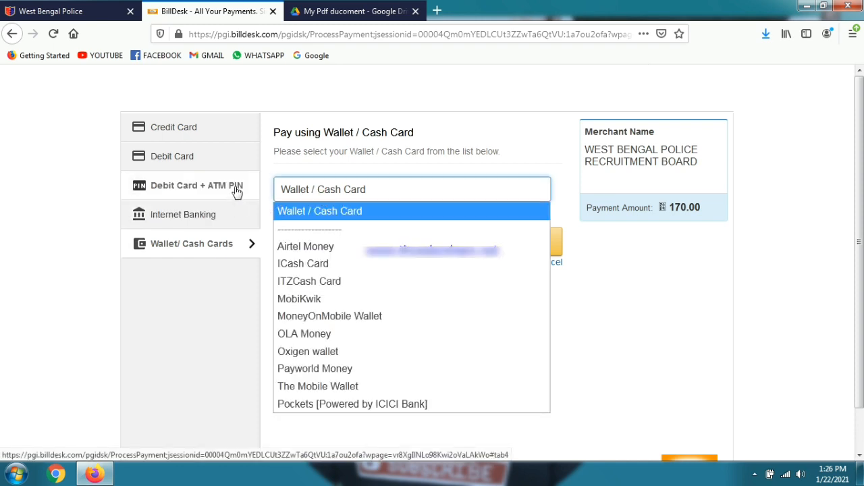
{"action": "left_click", "coordinate": [224, 169]}
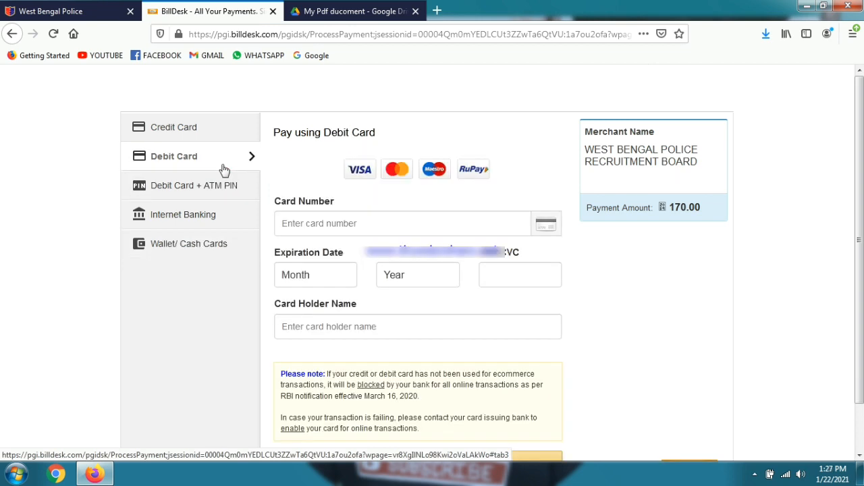
{"action": "left_click", "coordinate": [209, 217]}
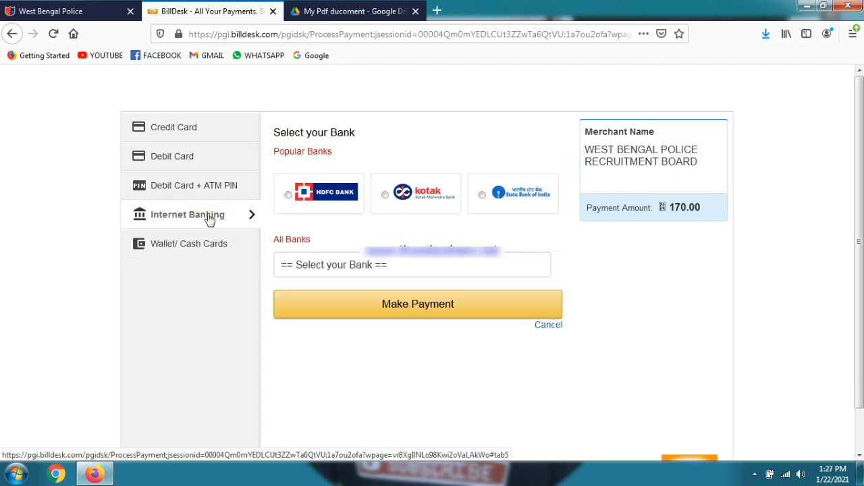
{"action": "left_click", "coordinate": [482, 195]}
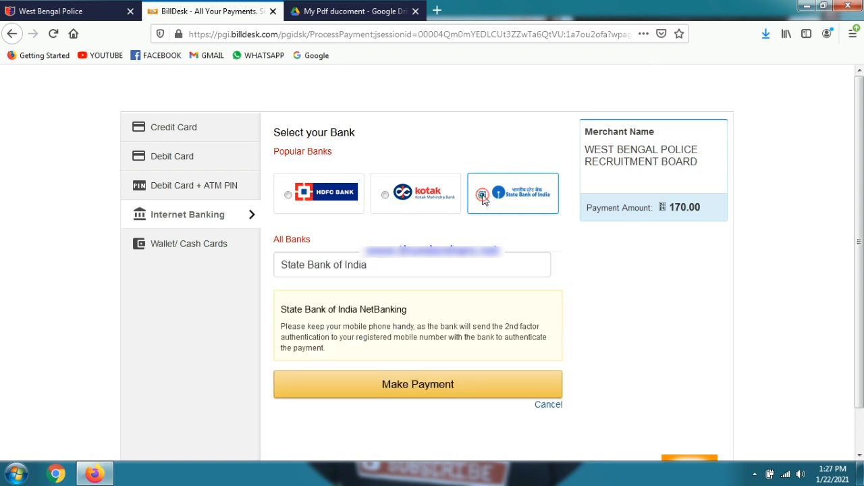
{"action": "left_click", "coordinate": [385, 385]}
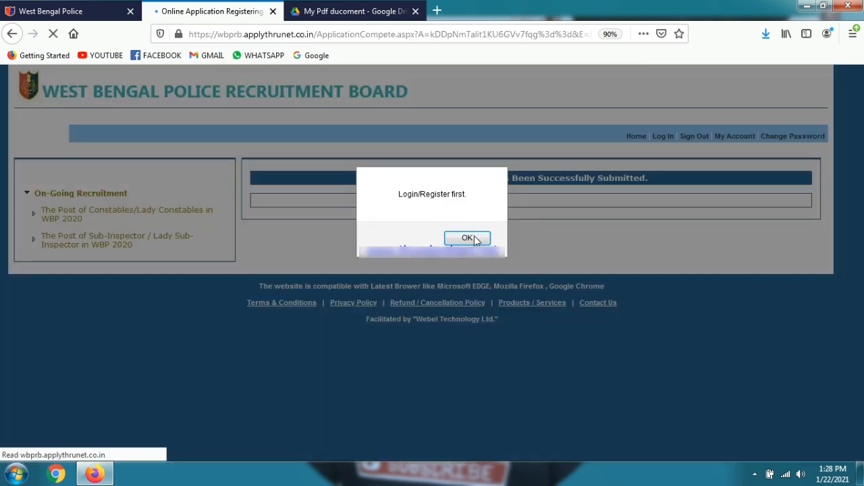
Step: Dismiss the login-required alert and sign back in with the saved credentials
{"action": "left_click", "coordinate": [476, 241]}
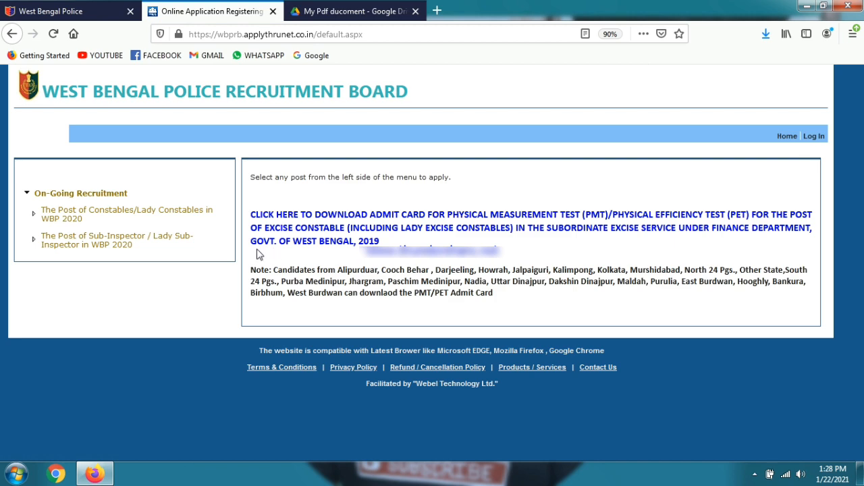
{"action": "left_click", "coordinate": [183, 211]}
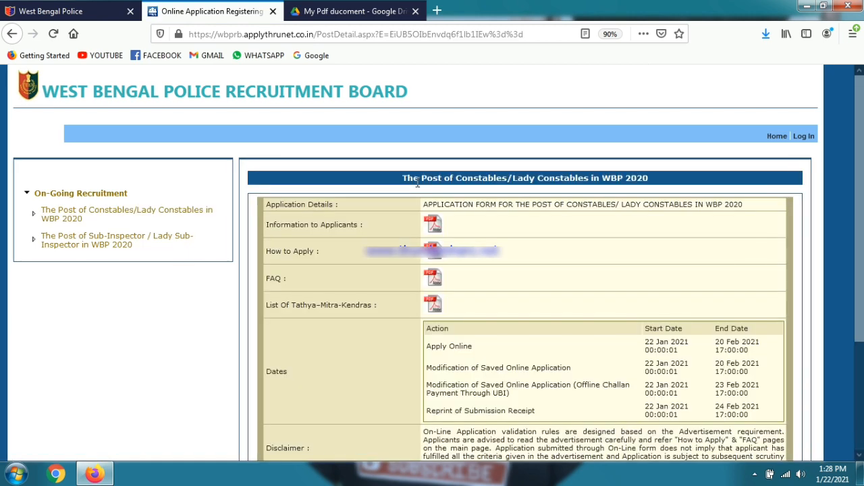
{"action": "left_click", "coordinate": [804, 138]}
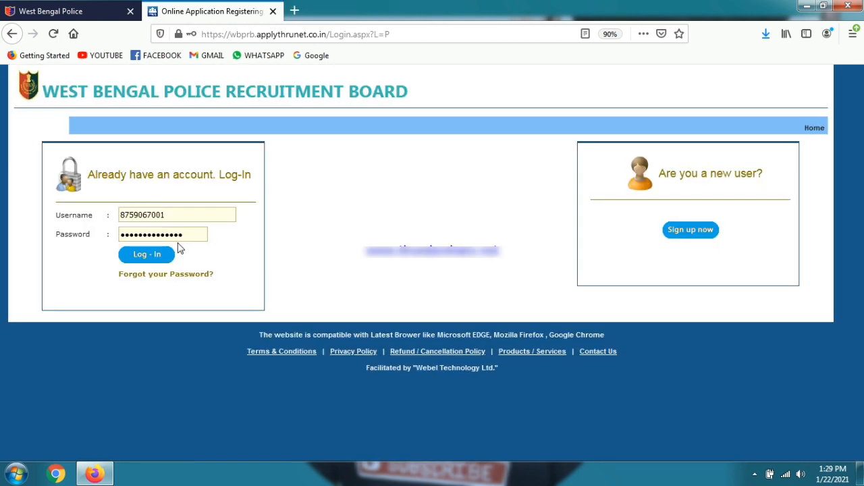
{"action": "left_click", "coordinate": [162, 260]}
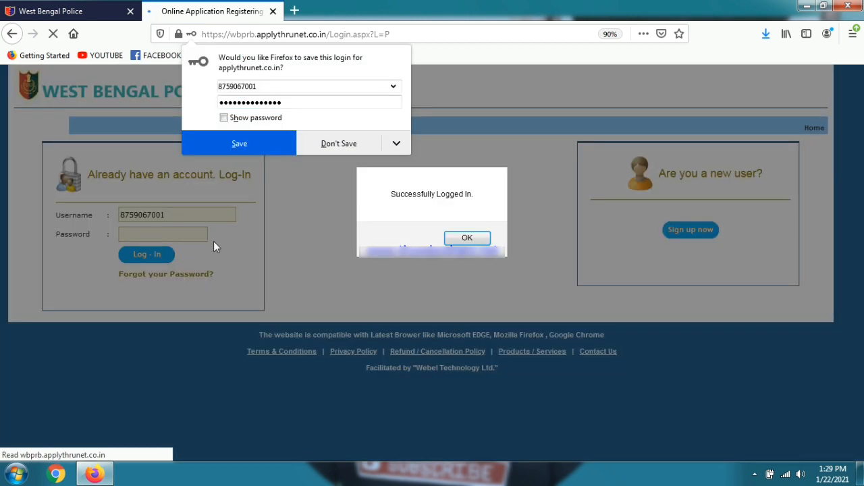
{"action": "left_click", "coordinate": [466, 238]}
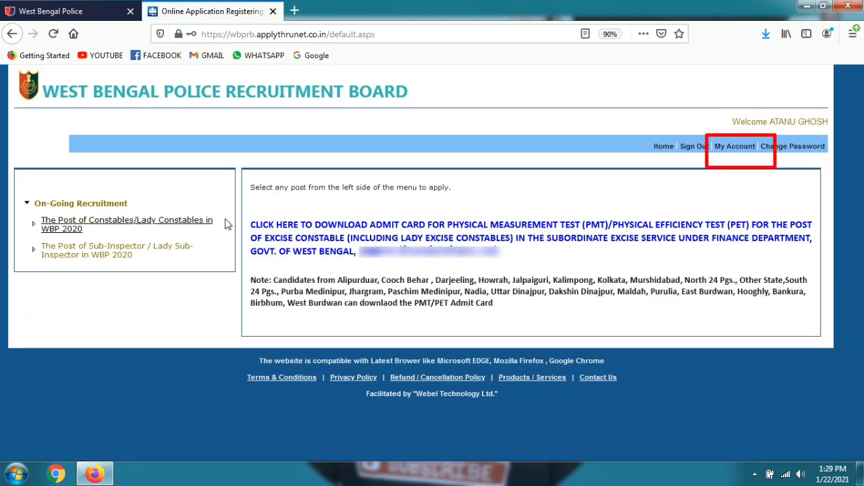
Step: From My Account, open the constable application's status and its printable filled-up form
{"action": "left_click", "coordinate": [101, 220]}
{"action": "left_click", "coordinate": [725, 149]}
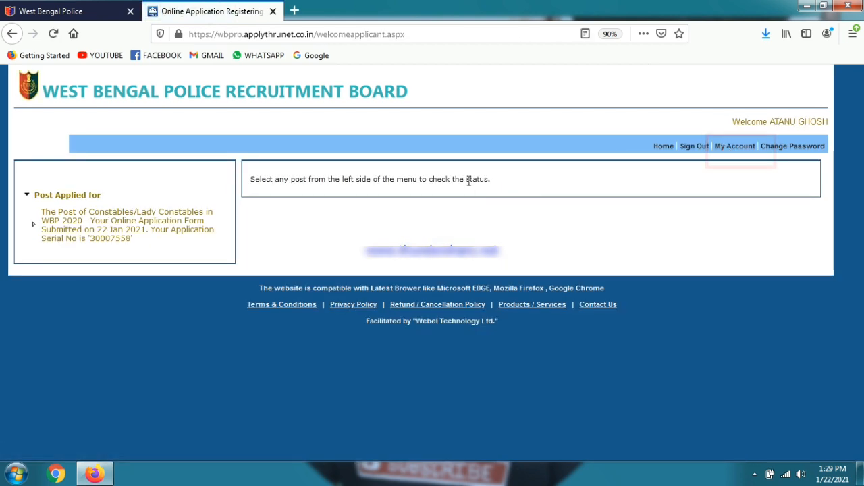
{"action": "left_click", "coordinate": [177, 228]}
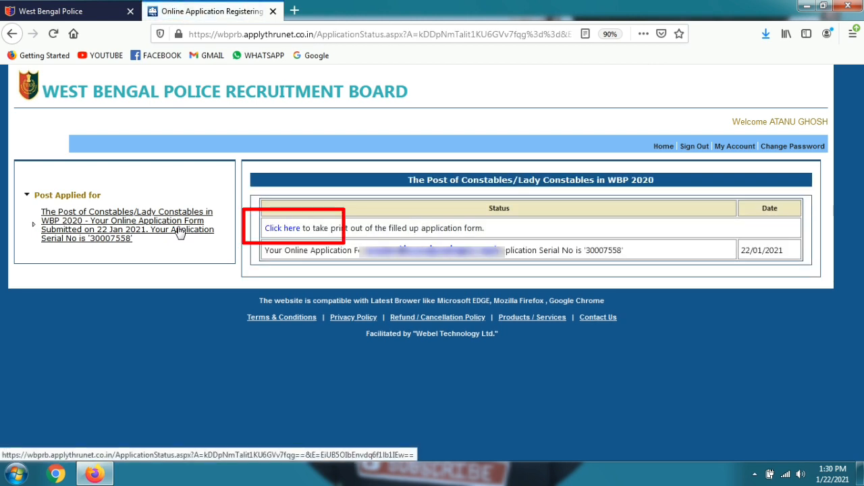
{"action": "left_click", "coordinate": [277, 229]}
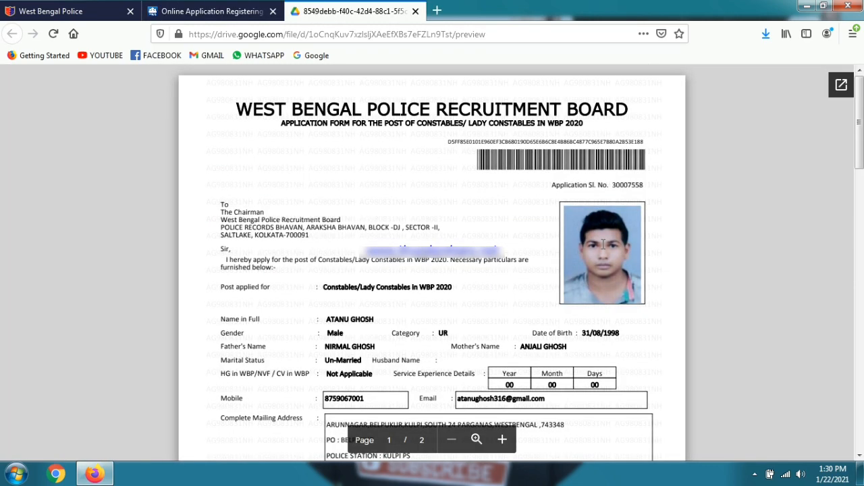
Step: Review pages 1 and 2 of the application form preview, then close the Google Drive tab
{"action": "scroll", "coordinate": [686, 223], "scroll_direction": "down", "scroll_amount": 15}
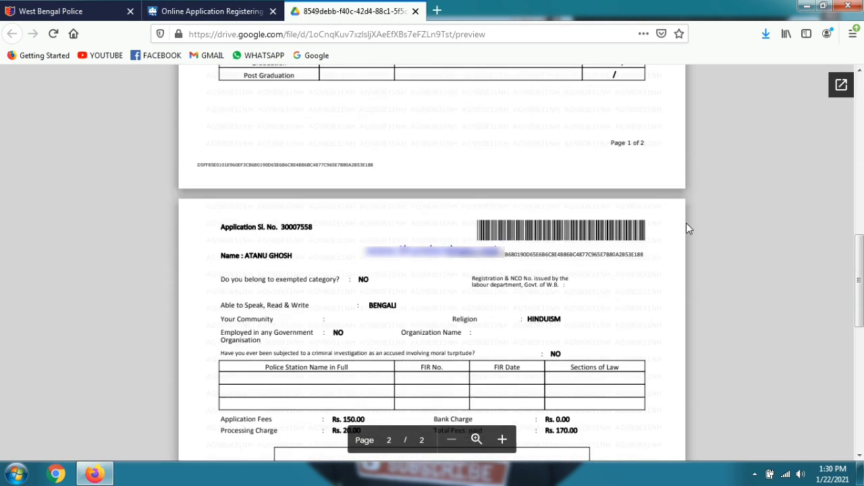
{"action": "scroll", "coordinate": [686, 226], "scroll_direction": "down", "scroll_amount": 3}
{"action": "scroll", "coordinate": [686, 227], "scroll_direction": "up", "scroll_amount": 15}
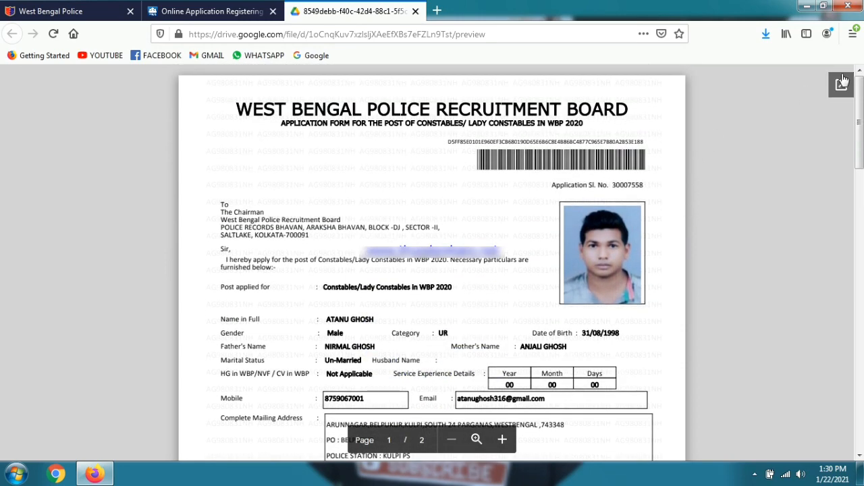
{"action": "left_click", "coordinate": [415, 10]}
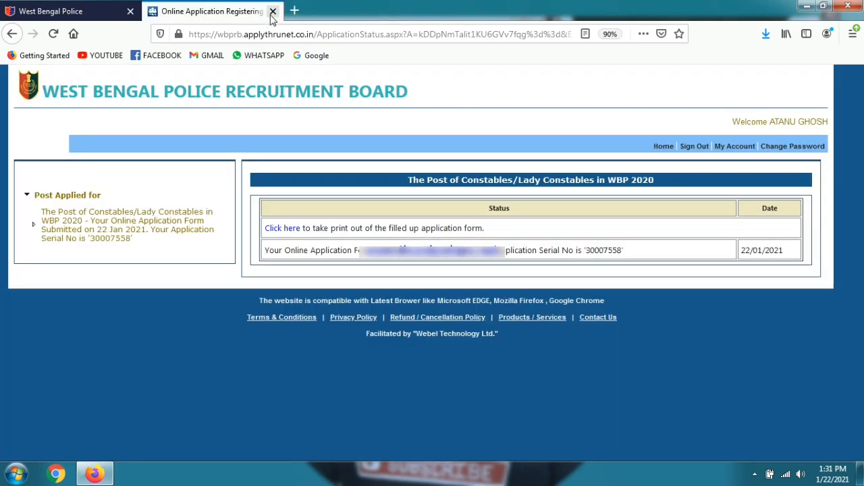
Step: Close the recruitment tab and look over the West Bengal Police home page
{"action": "left_click", "coordinate": [273, 11]}
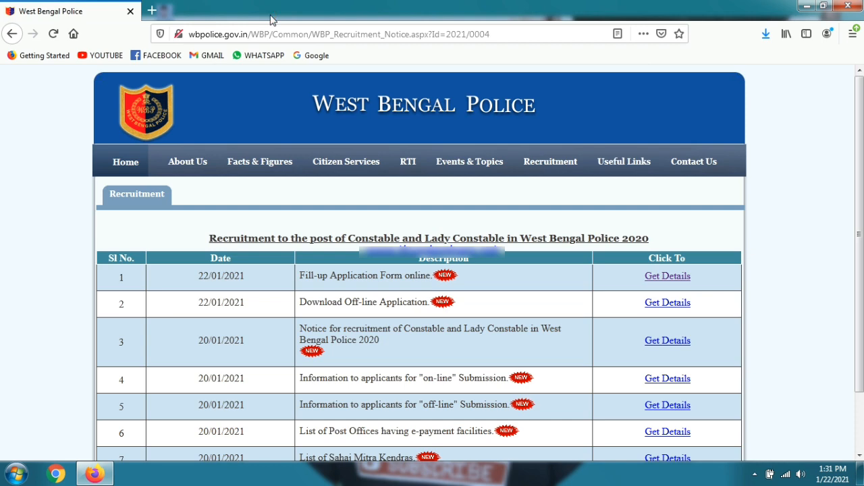
{"action": "left_click", "coordinate": [140, 163]}
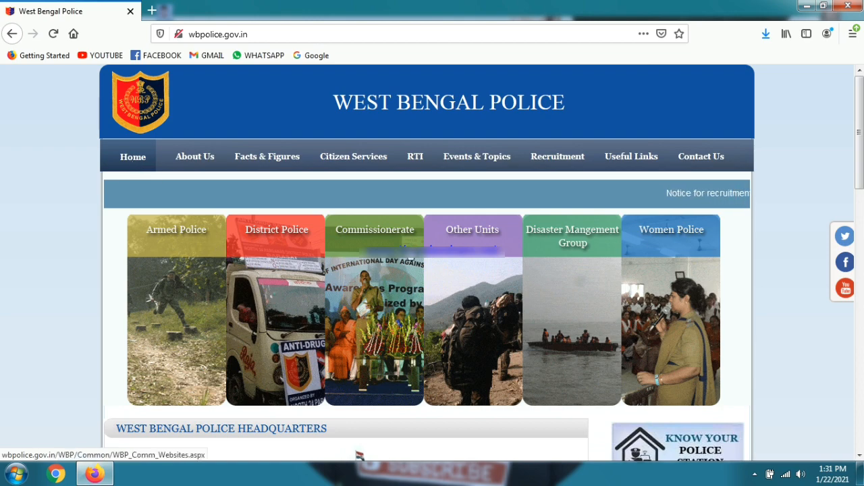
{"action": "scroll", "coordinate": [686, 198], "scroll_direction": "down", "scroll_amount": 3}
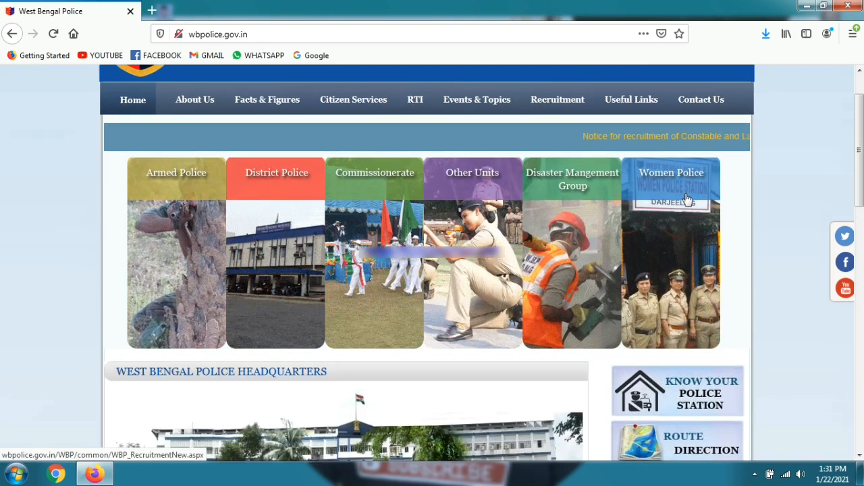
{"action": "scroll", "coordinate": [686, 198], "scroll_direction": "down", "scroll_amount": 4}
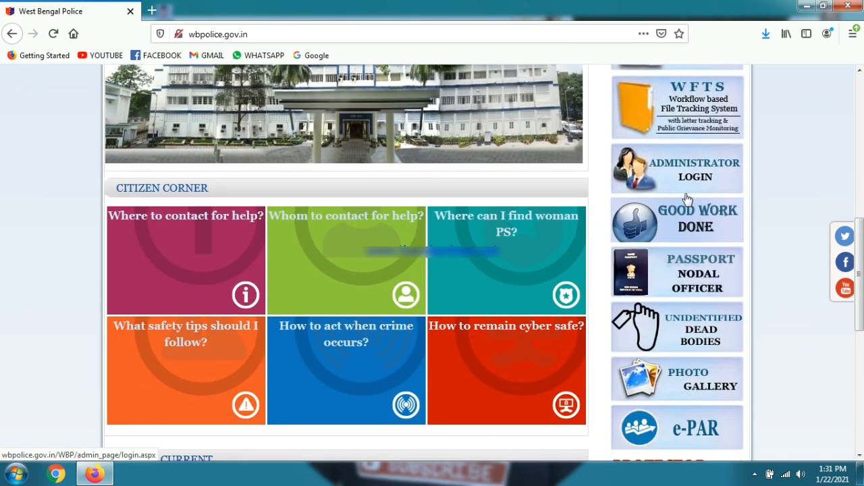
{"action": "scroll", "coordinate": [686, 198], "scroll_direction": "up", "scroll_amount": 5}
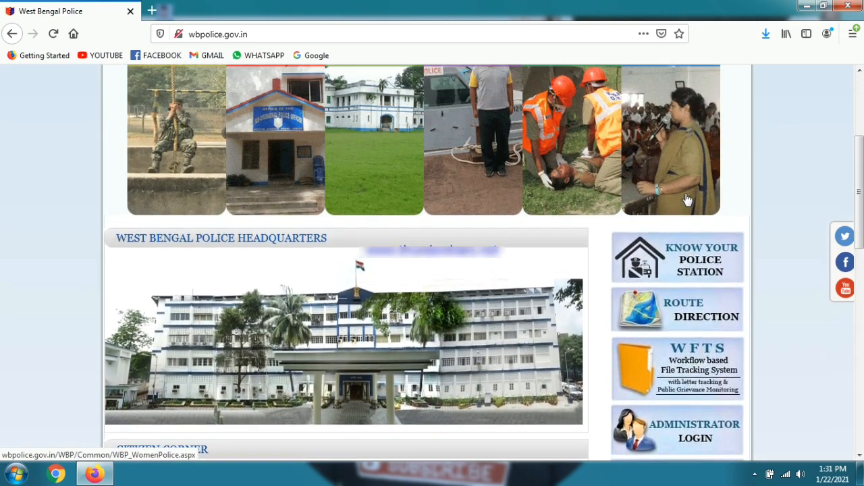
{"action": "scroll", "coordinate": [686, 199], "scroll_direction": "up", "scroll_amount": 2}
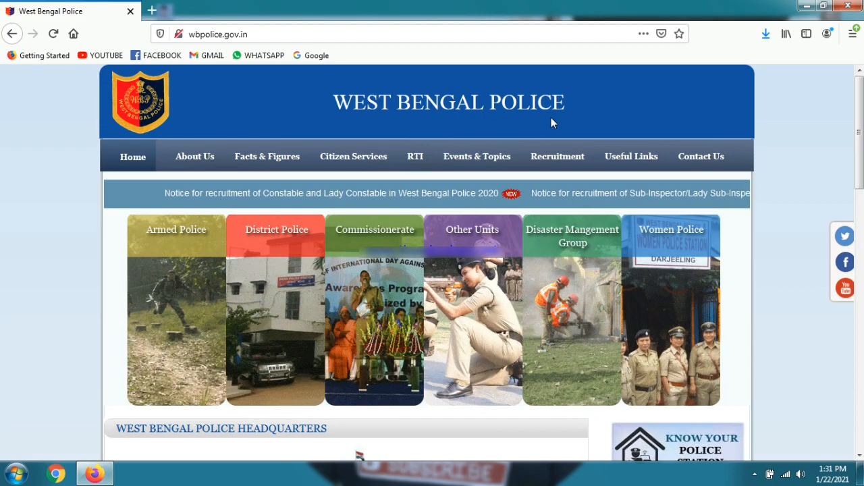
{"action": "scroll", "coordinate": [551, 117], "scroll_direction": "down", "scroll_amount": 2}
{"action": "scroll", "coordinate": [551, 118], "scroll_direction": "down", "scroll_amount": 10}
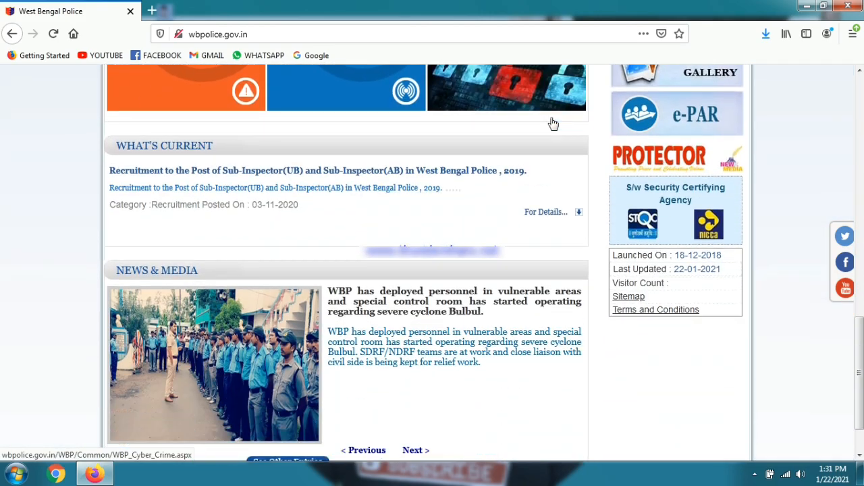
{"action": "scroll", "coordinate": [551, 123], "scroll_direction": "up", "scroll_amount": 12}
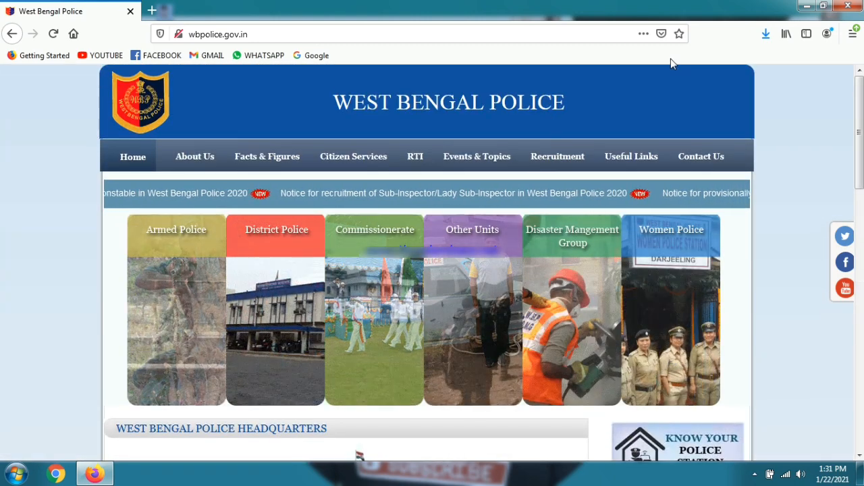
Step: Close Firefox and stop the screen recording from the hidden tray icons
{"action": "left_click", "coordinate": [856, 5]}
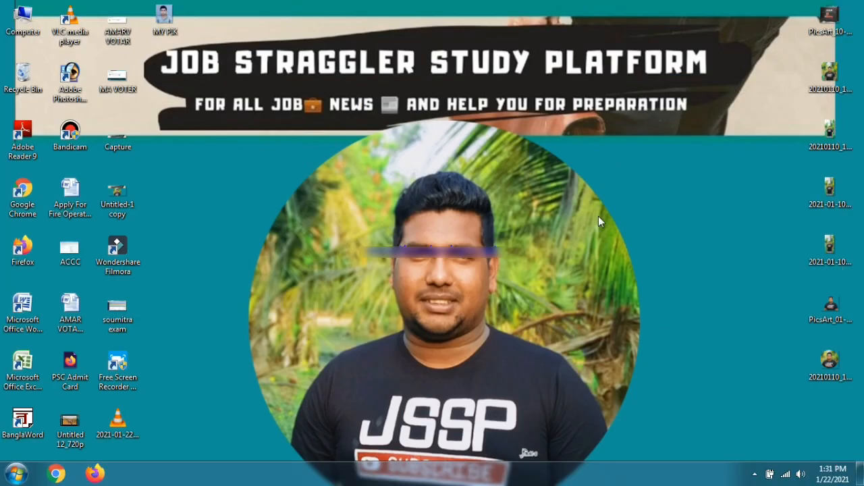
{"action": "left_click", "coordinate": [755, 473]}
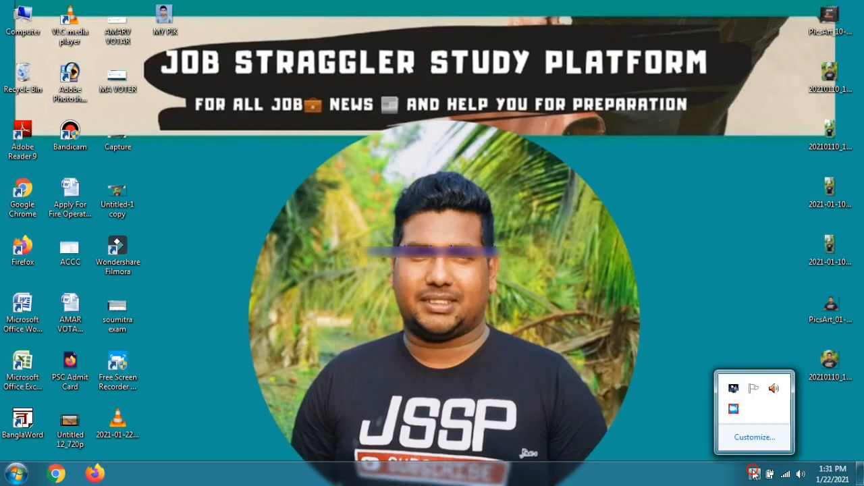
{"action": "left_click", "coordinate": [733, 410]}
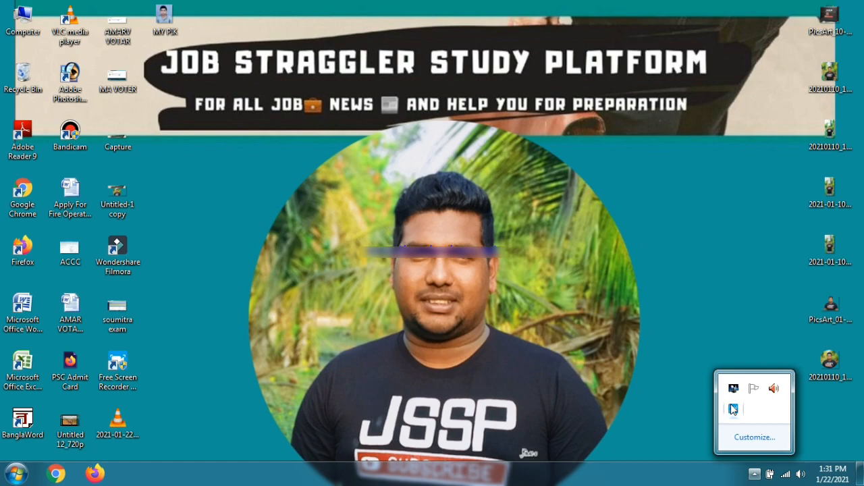